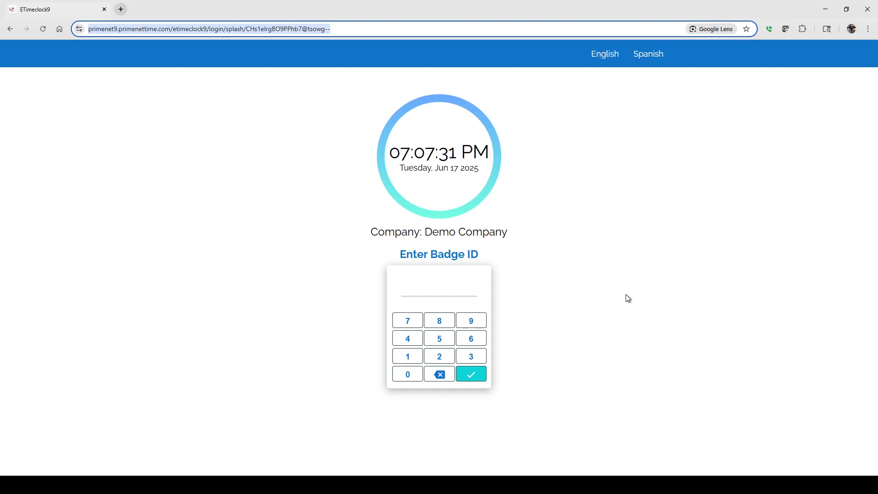
Step: Enter the employee's badge ID and log in to the Demo Company time clock
click(473, 363)
click(473, 362)
click(473, 362)
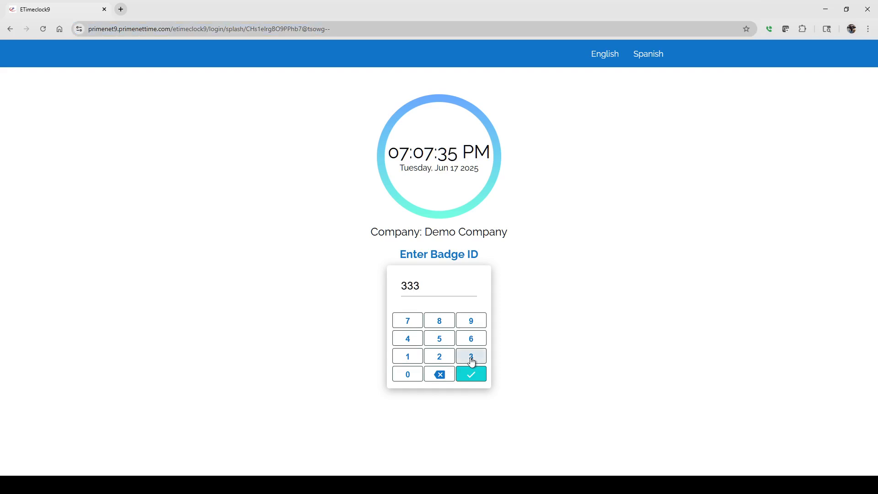
click(473, 362)
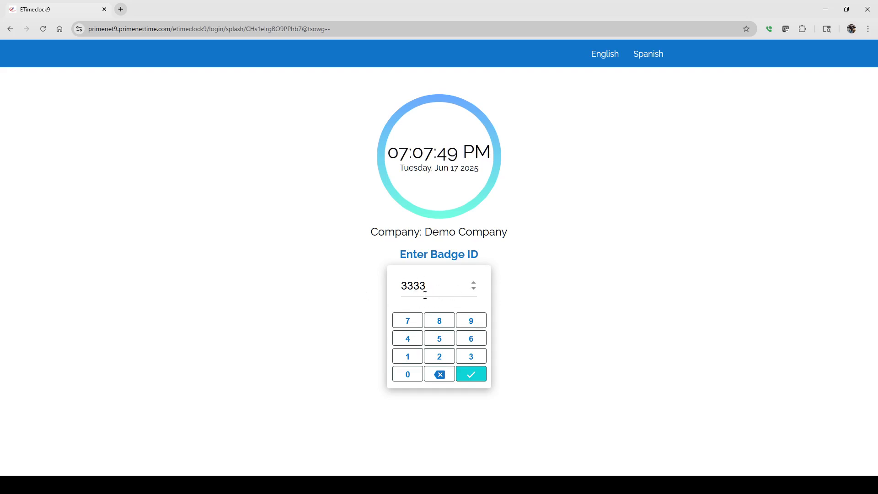
click(469, 374)
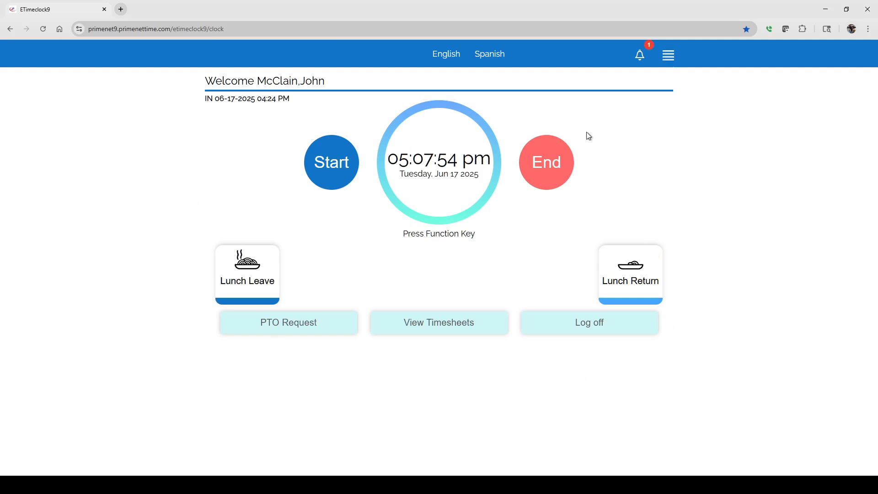
click(668, 55)
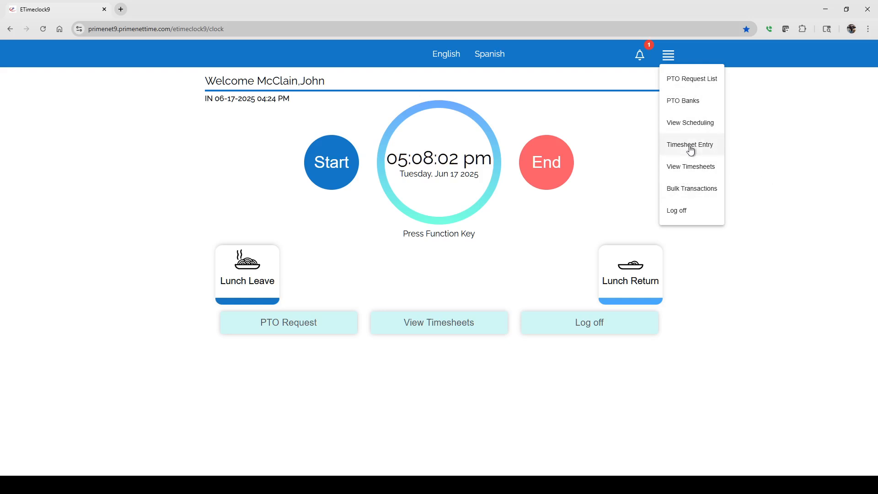
click(815, 163)
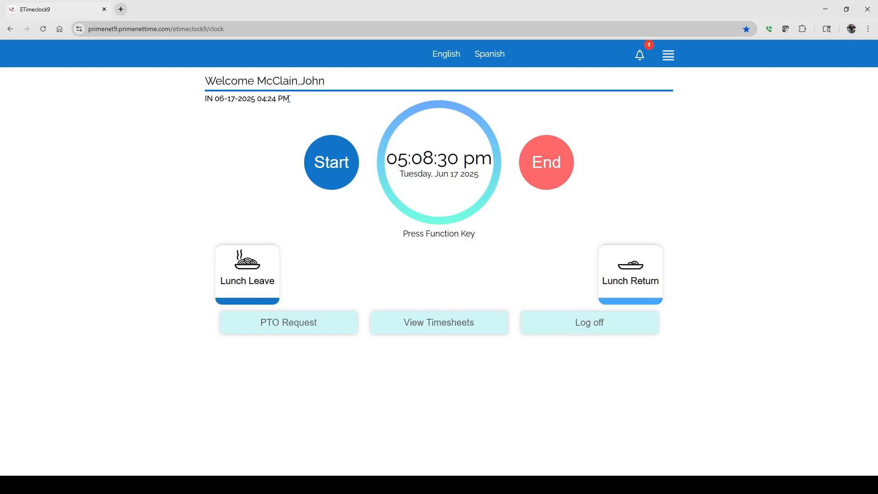
Step: Record a Lunch Leave punch for the employee and try to repeat the same punch
click(259, 281)
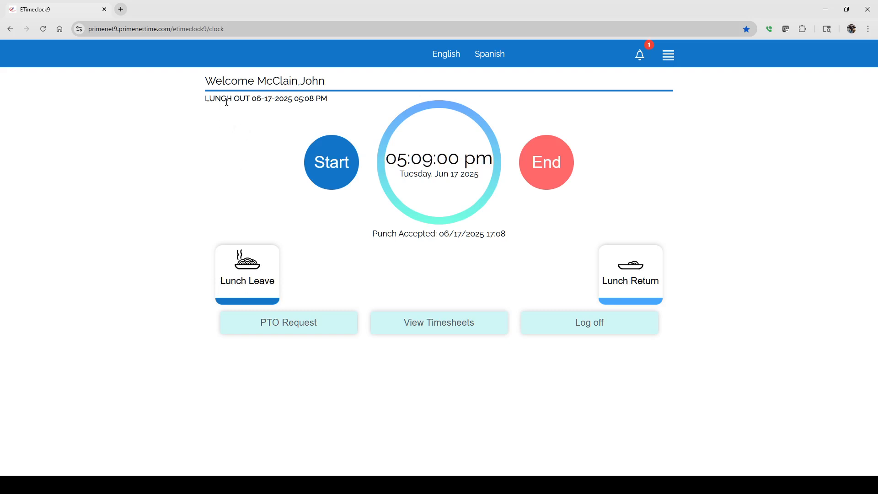
click(251, 277)
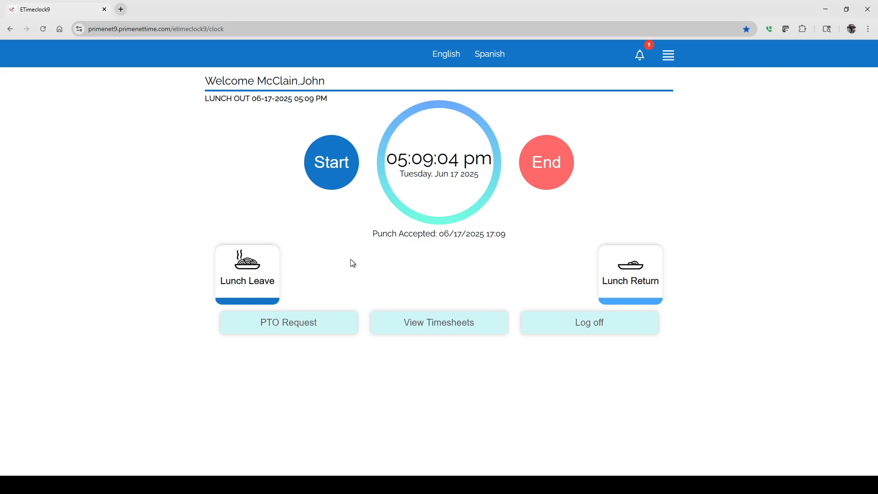
click(249, 282)
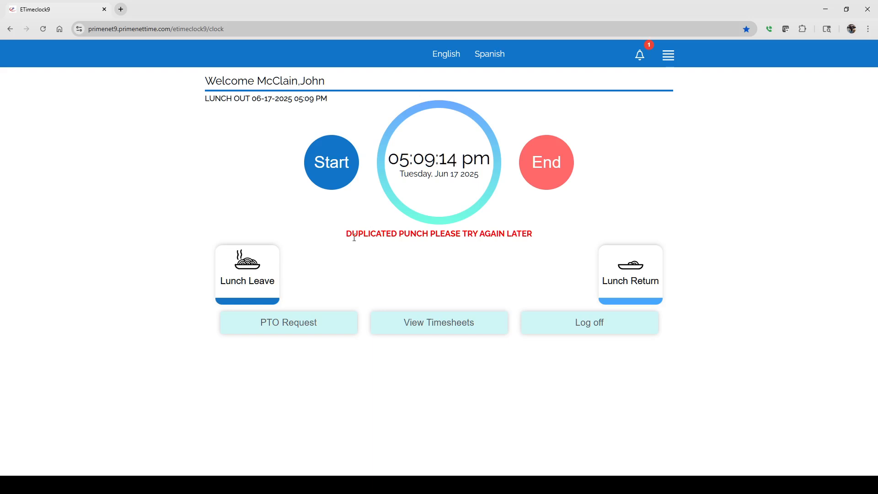
drag(350, 236, 536, 237)
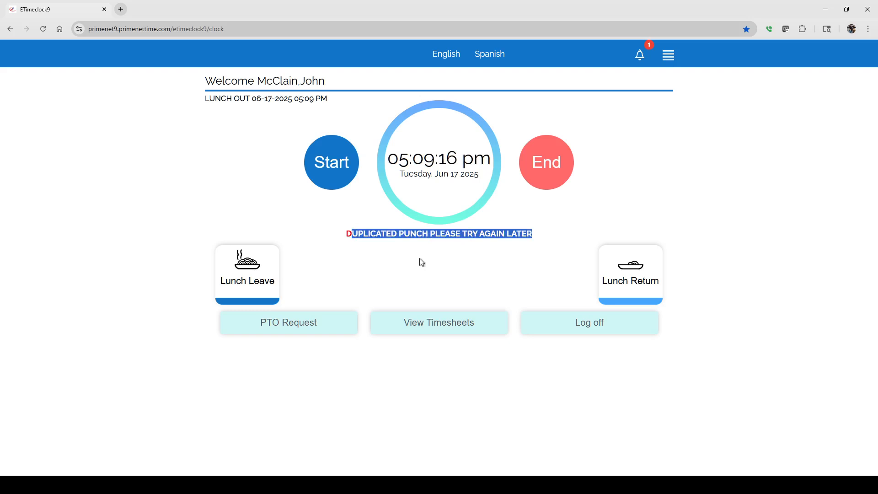
click(281, 277)
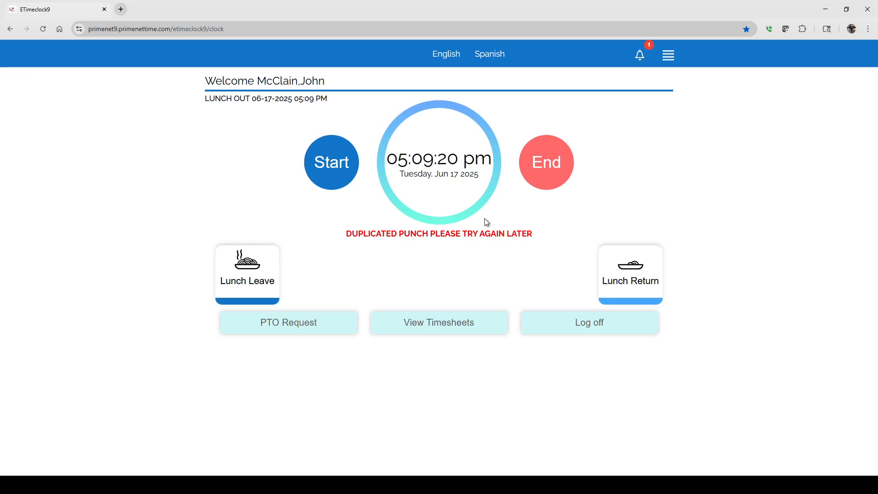
click(551, 164)
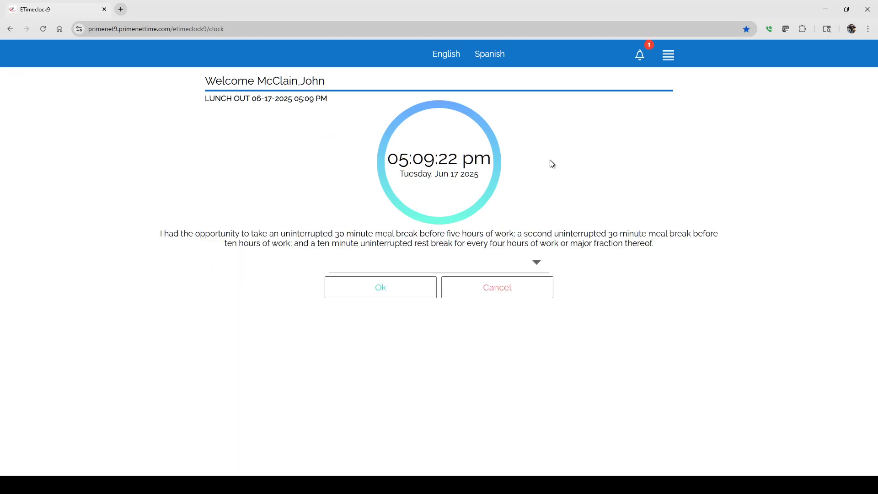
click(382, 288)
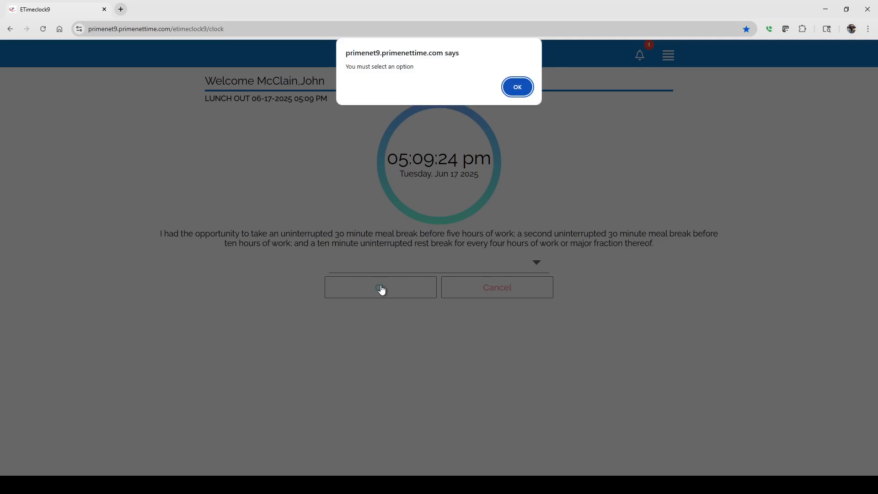
click(517, 88)
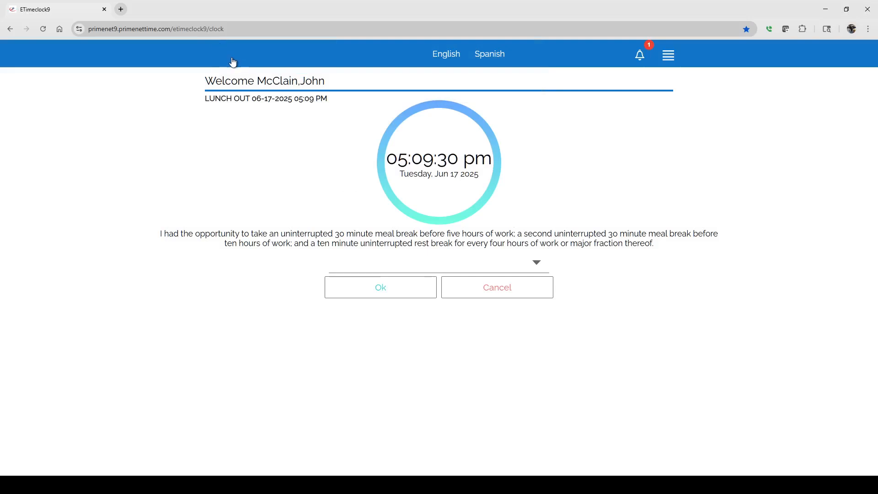
click(509, 288)
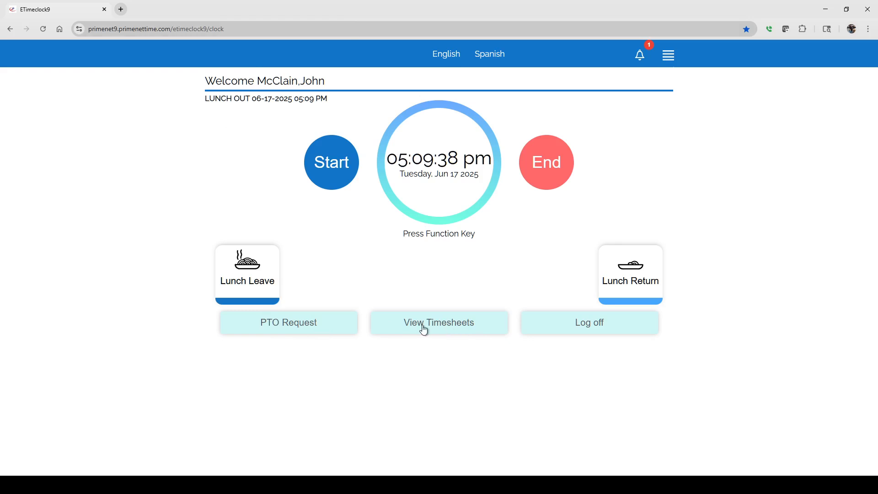
click(668, 57)
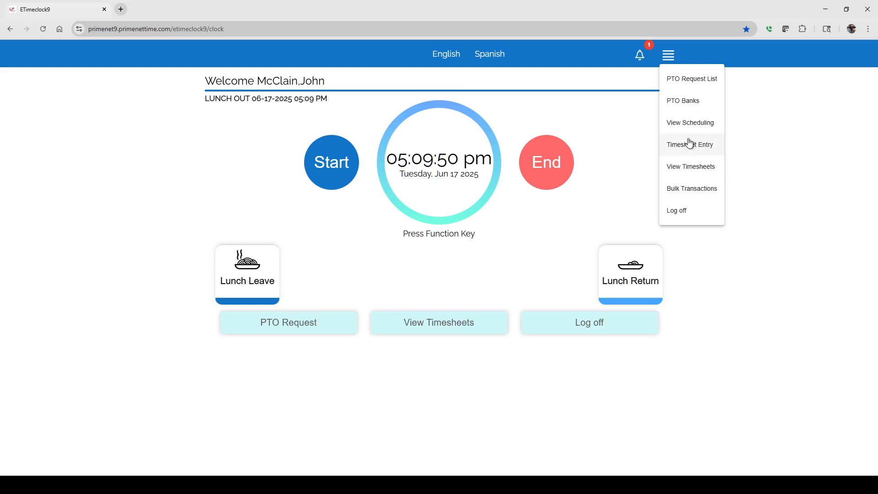
click(794, 166)
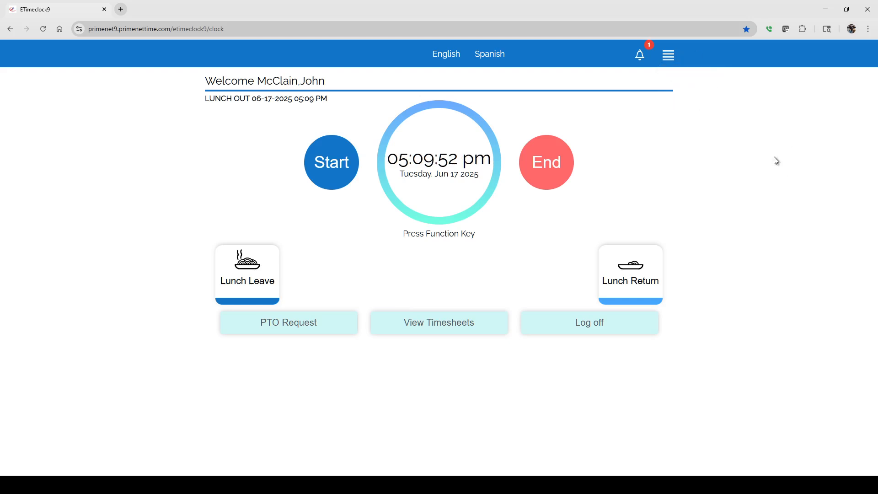
Step: Open the employee's PTO list and examine the requests on the June and July 2025 calendars
click(295, 329)
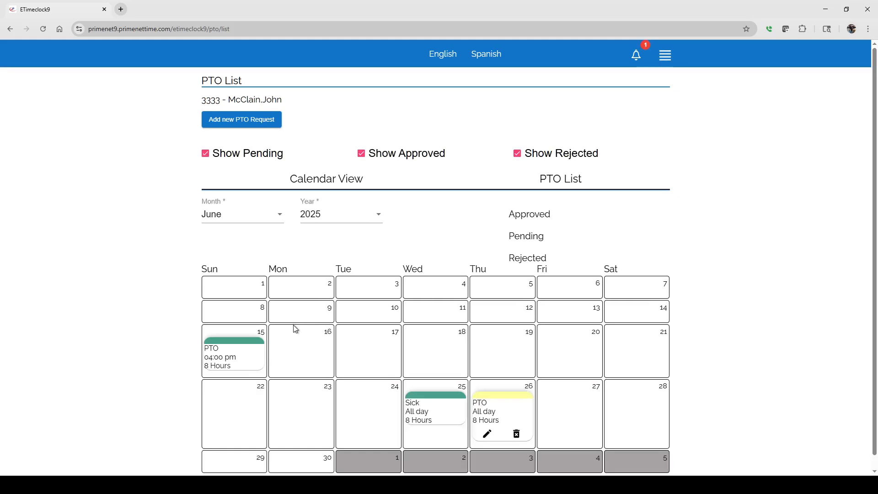
scroll(327, 313, down, 1)
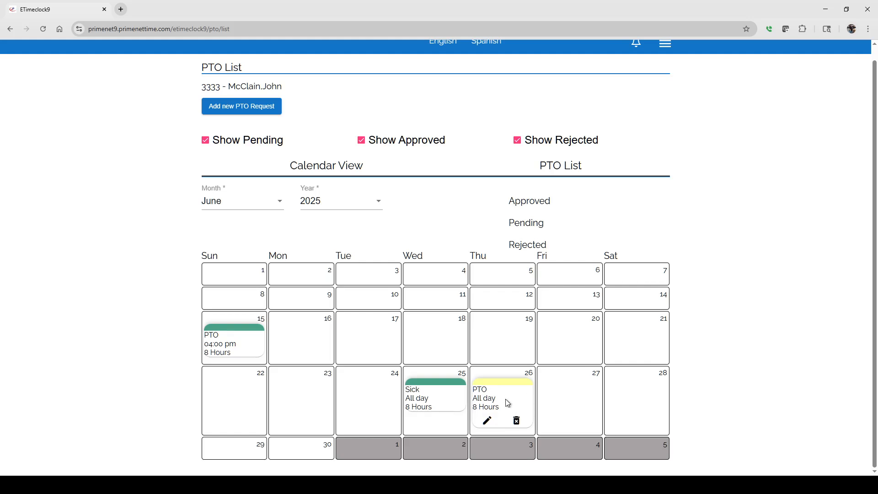
click(259, 203)
click(235, 230)
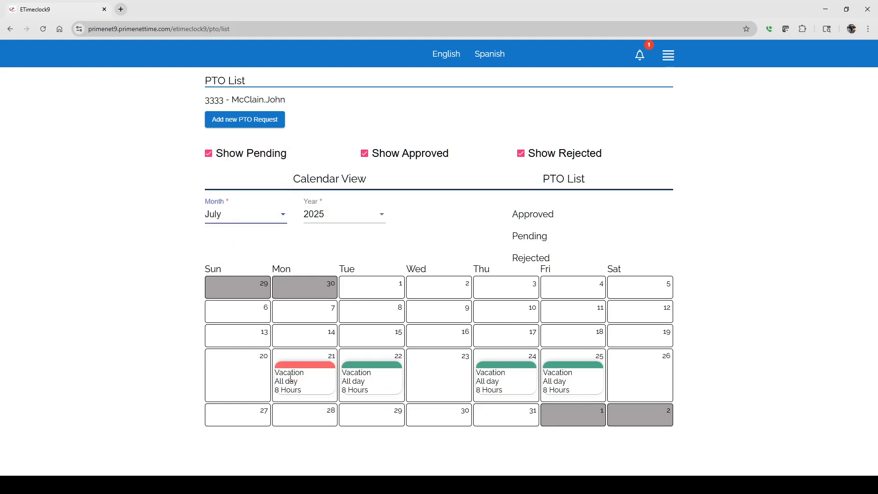
click(267, 215)
click(218, 188)
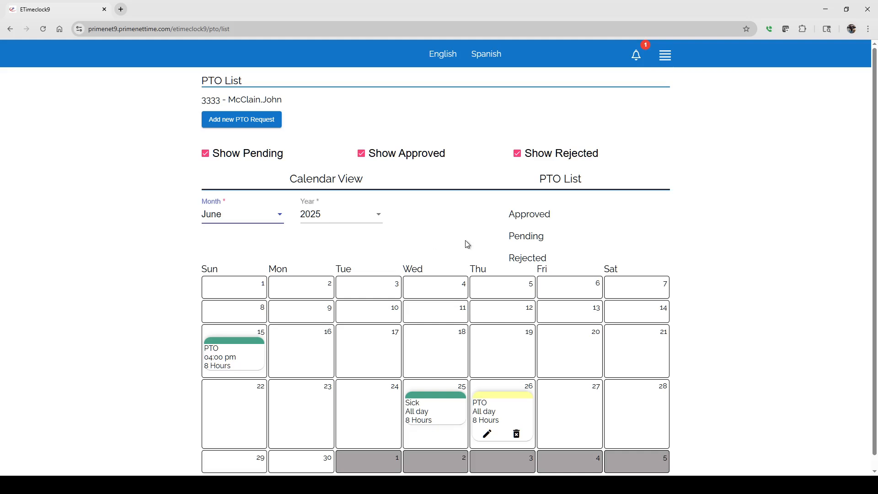
scroll(305, 229, down, 1)
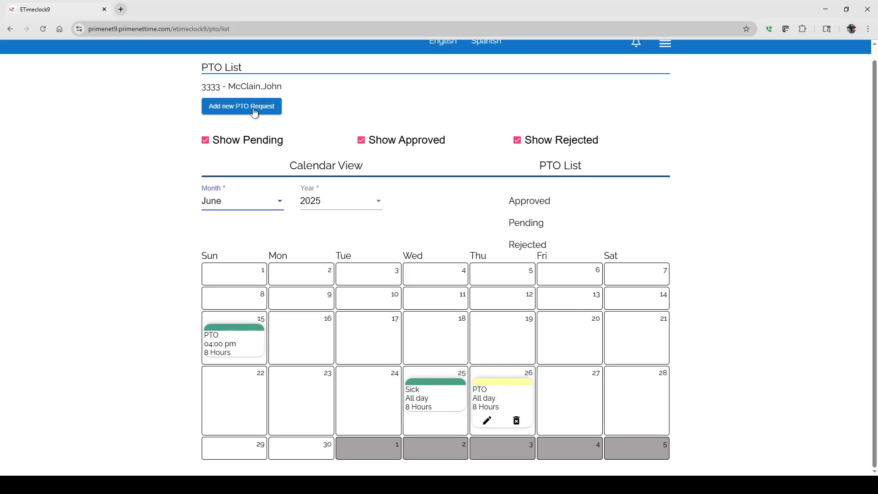
scroll(257, 165, up, 1)
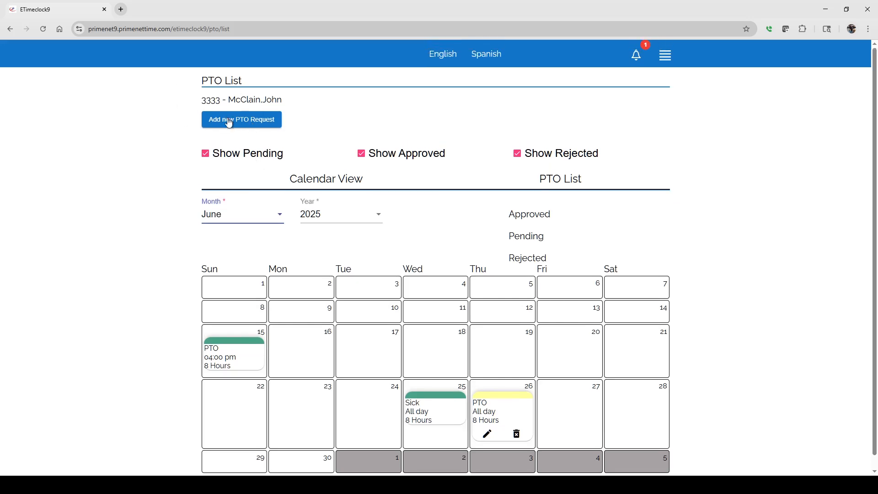
click(665, 57)
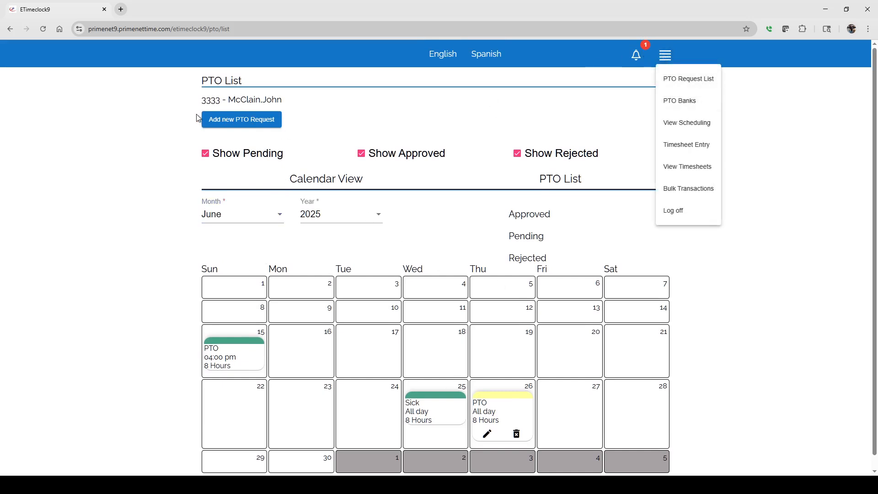
click(320, 117)
Step: Start a new all-day PTO request for 8/11/2025 with 8 hours per day
click(237, 122)
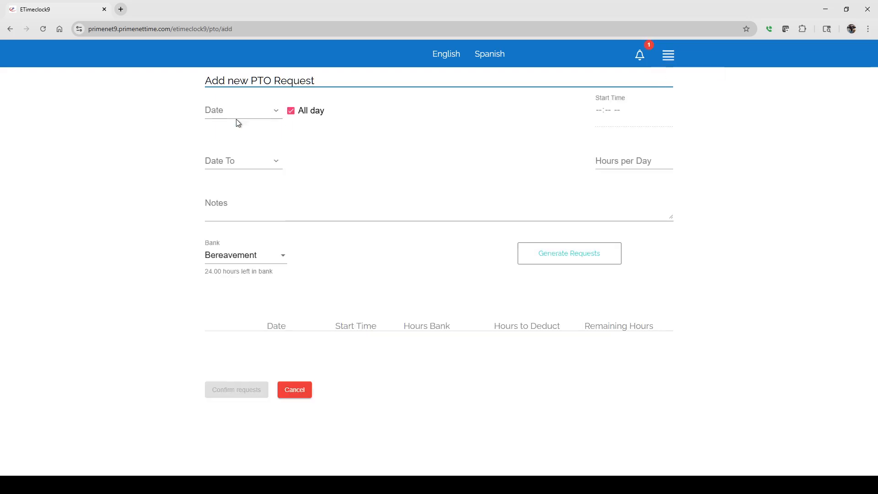
click(276, 112)
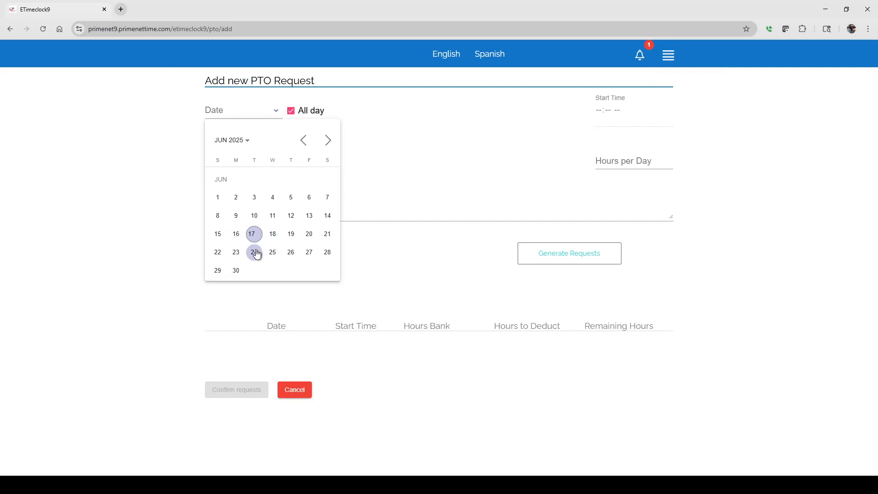
click(327, 142)
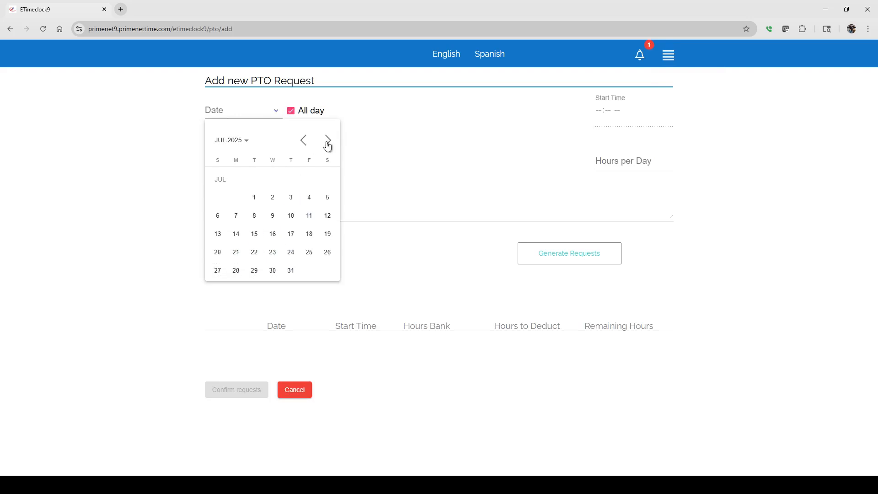
click(327, 142)
click(236, 215)
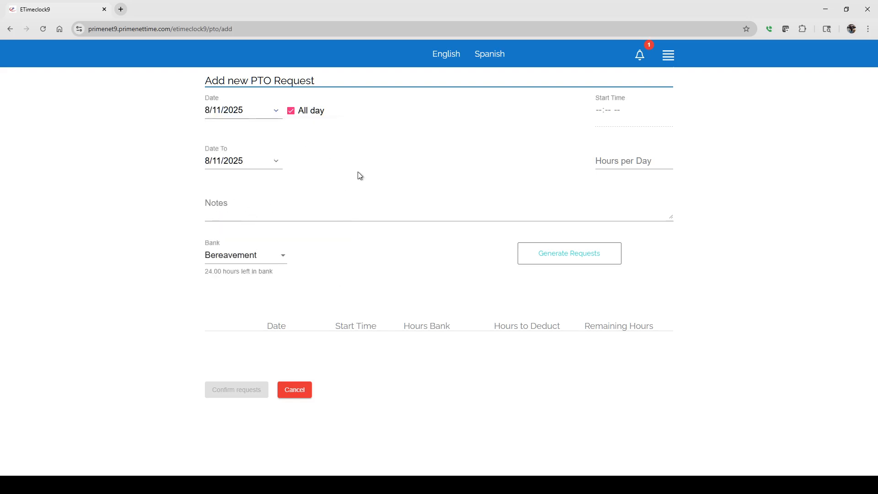
click(606, 160)
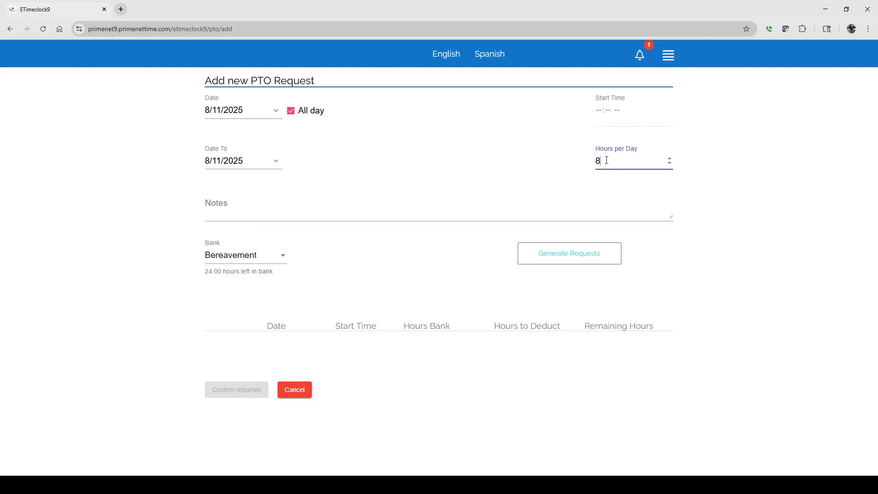
click(240, 215)
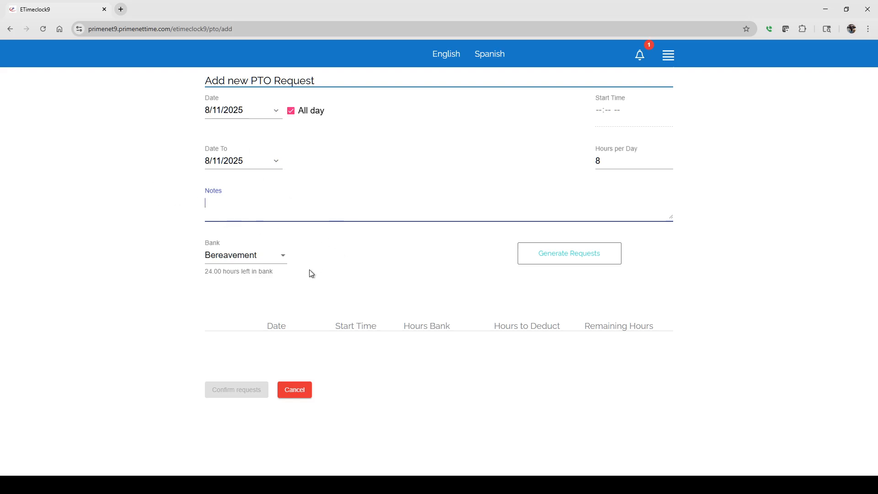
Step: Assign the request to the PTO bank, then generate and confirm it
click(281, 254)
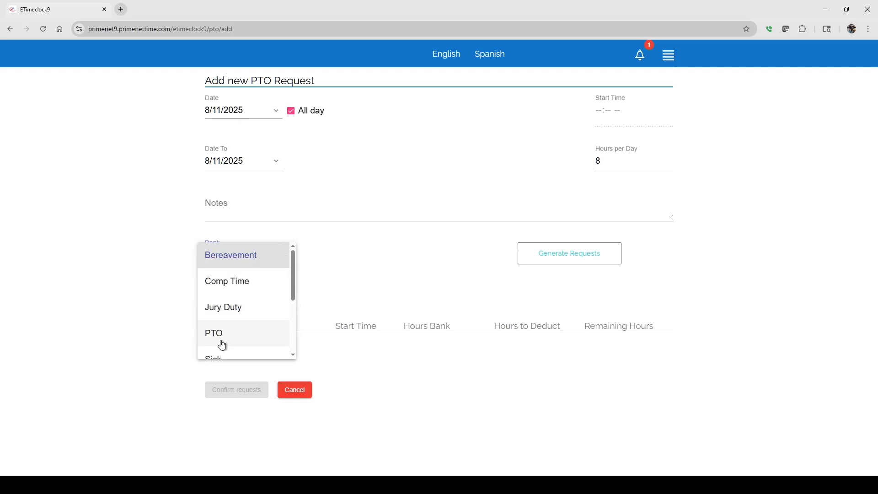
click(220, 335)
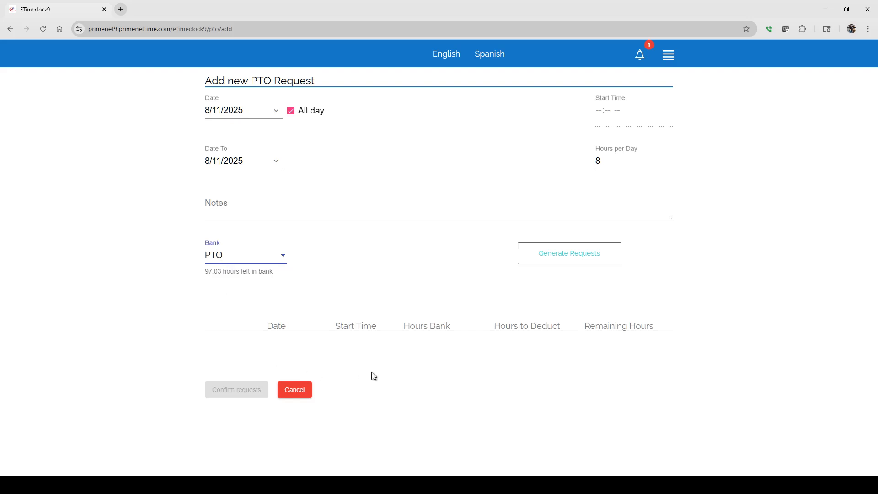
click(569, 257)
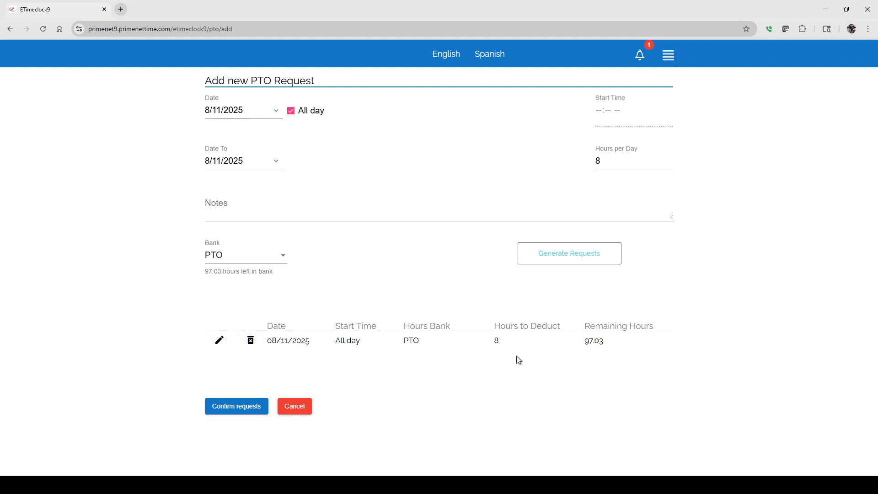
click(238, 406)
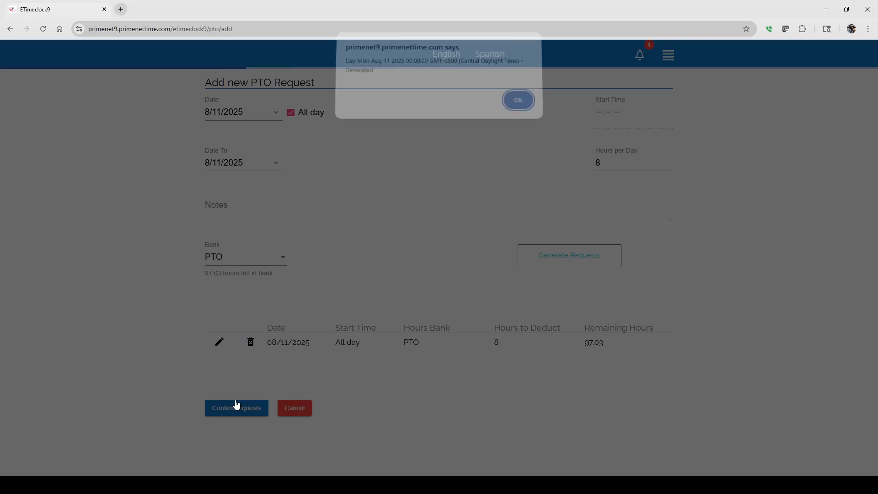
click(517, 106)
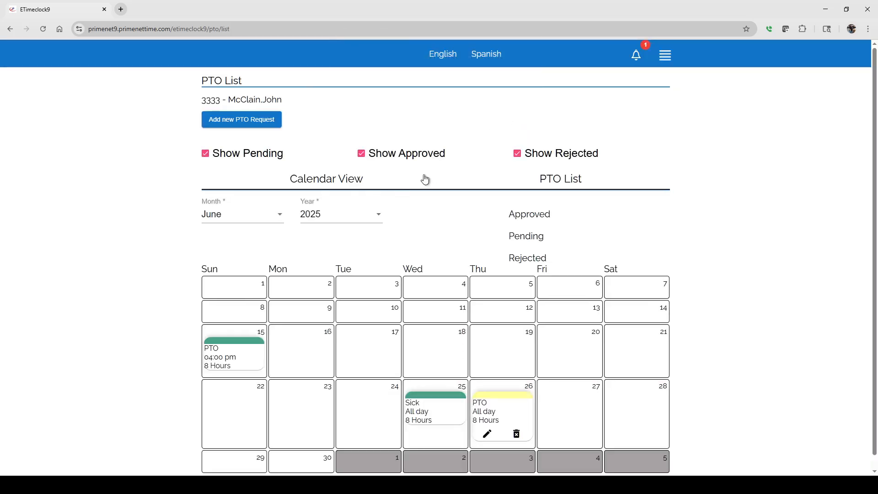
Step: Start a new PTO request against the PTO bank dated 6/19/2025
click(240, 123)
click(273, 258)
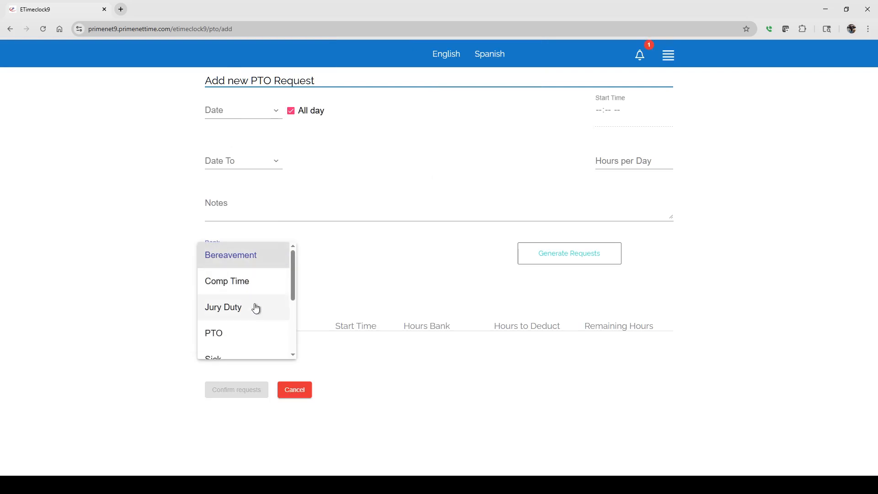
click(247, 336)
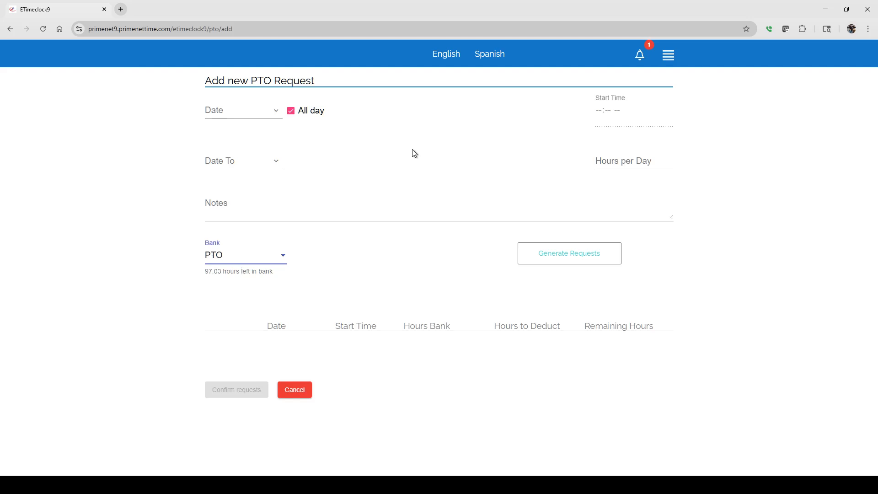
click(270, 111)
click(291, 233)
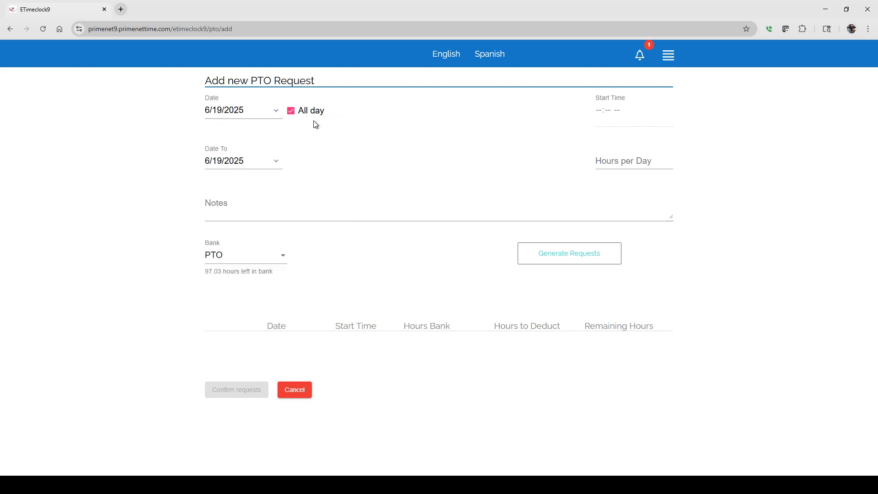
Step: Make the request a partial day starting at 12:00 PM with 4 hours per day
click(291, 112)
click(670, 111)
click(610, 213)
text(59 PM)
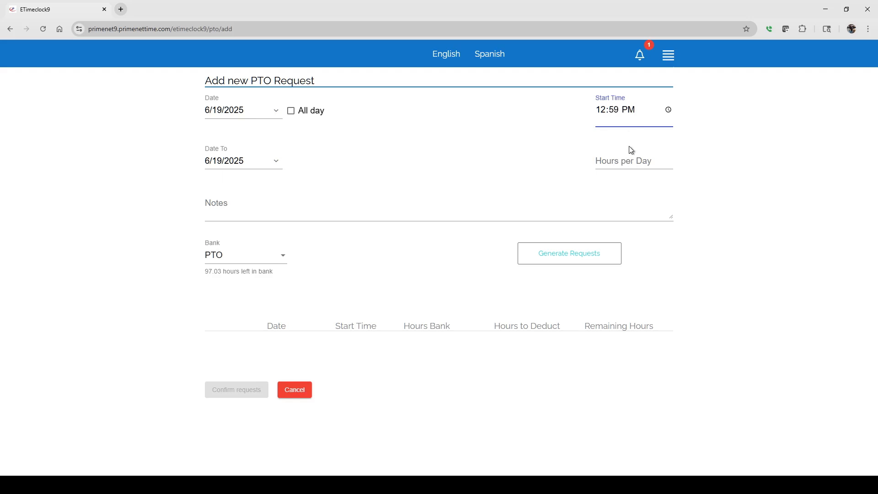
text(00)
click(665, 265)
click(598, 168)
click(789, 172)
Step: Switch the request to the Sick bank, look at its hours-per-day choices, and return it to the PTO bank
click(255, 253)
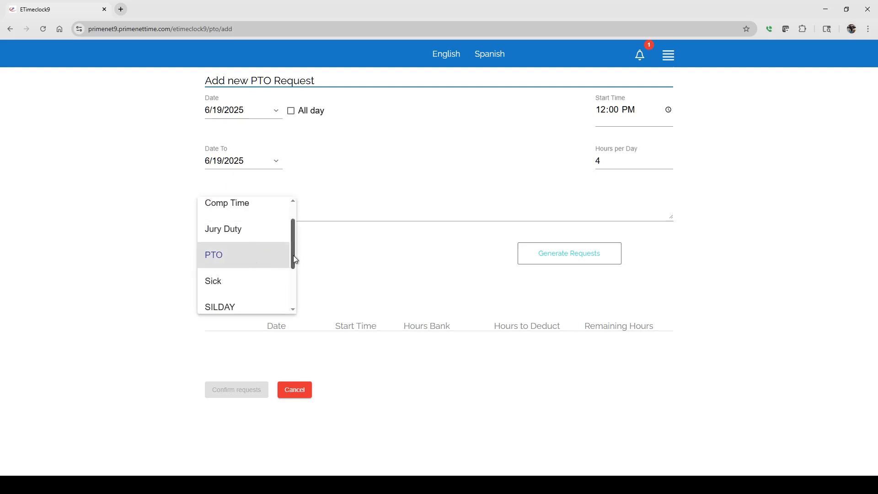
mouse_move(295, 259)
mouse_down()
mouse_move(295, 302)
mouse_move(299, 270)
mouse_up()
click(220, 248)
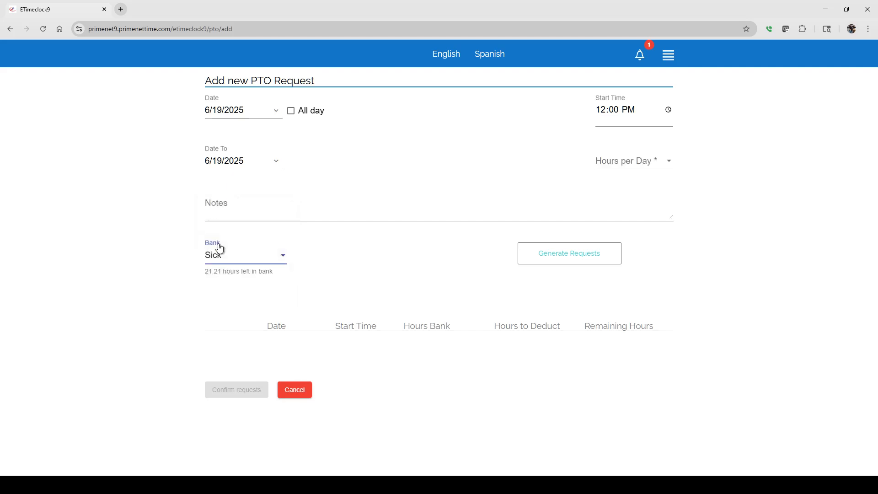
click(631, 163)
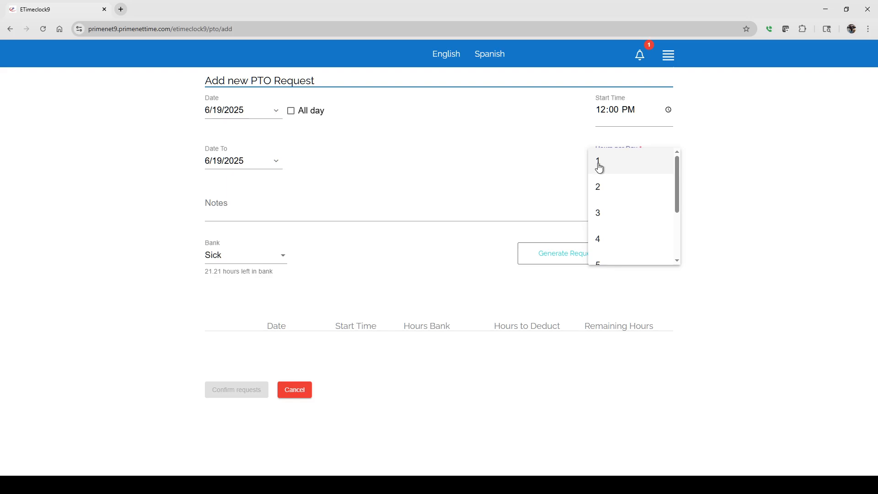
click(281, 259)
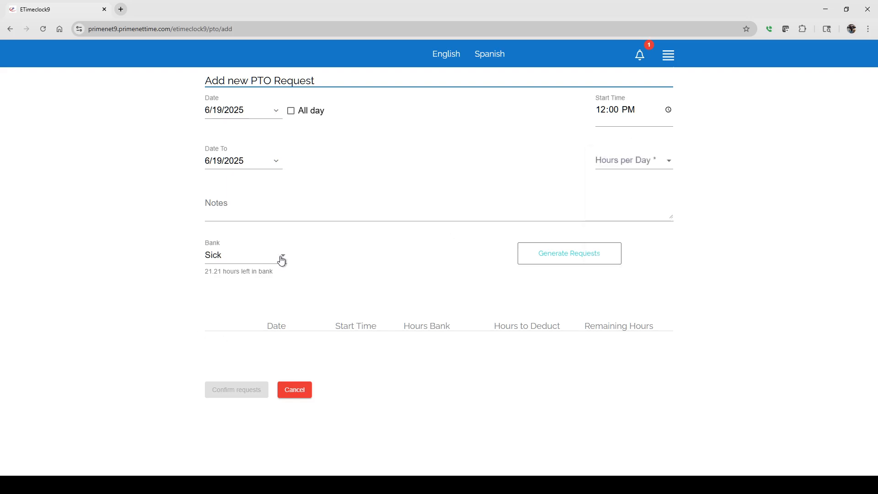
click(281, 261)
click(240, 230)
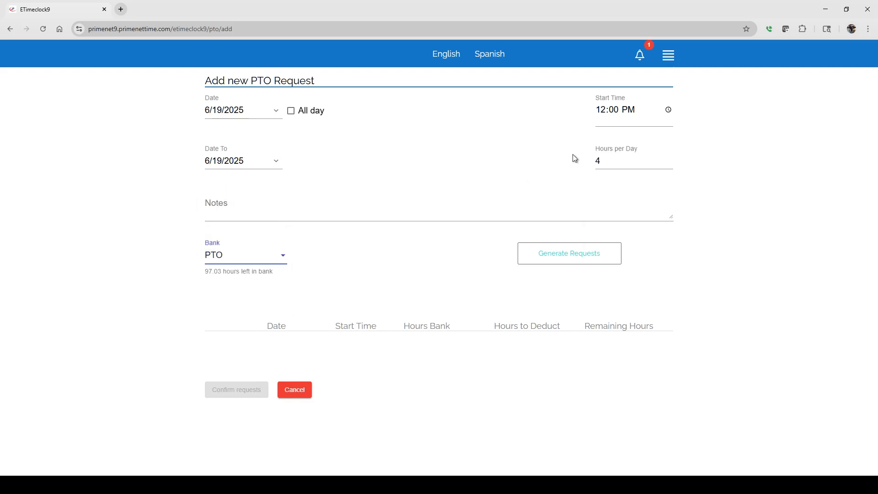
Step: Try entering a fractional 4.50 hours per day under the PTO bank
click(605, 160)
text(.50)
Step: Assign the 6/19/2025 request to the Sick bank with 4 hours per day
click(281, 257)
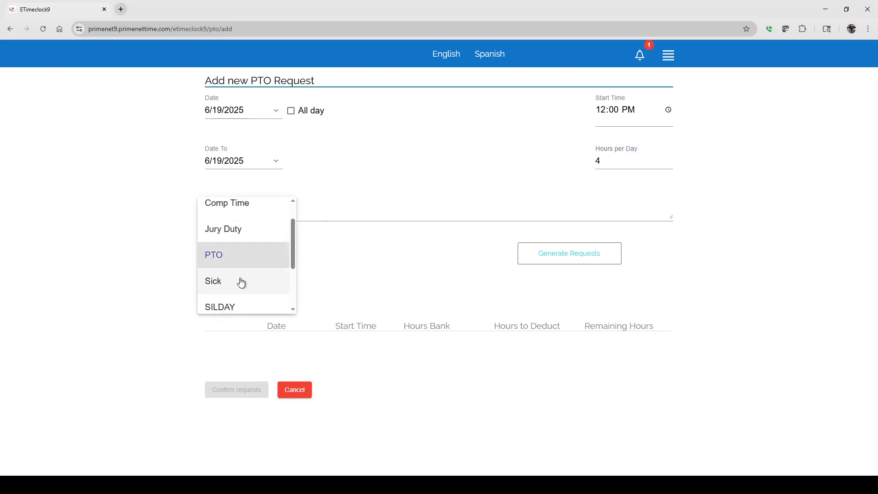
click(241, 281)
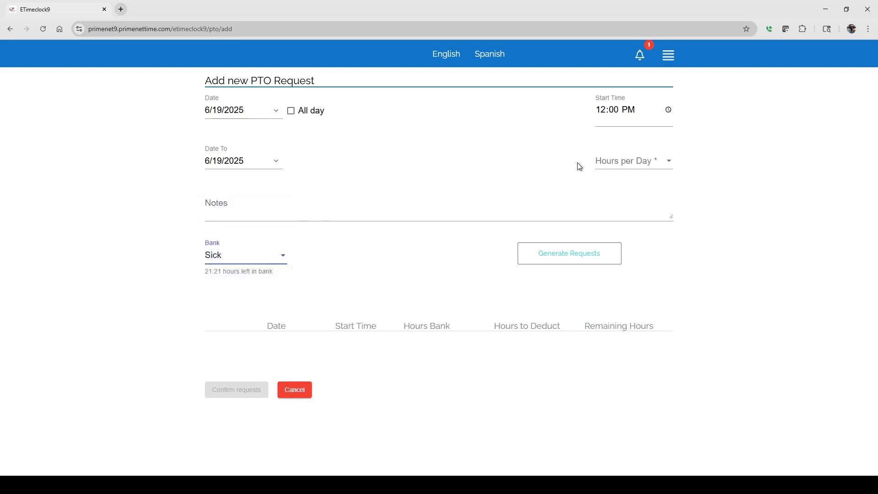
click(635, 163)
click(602, 240)
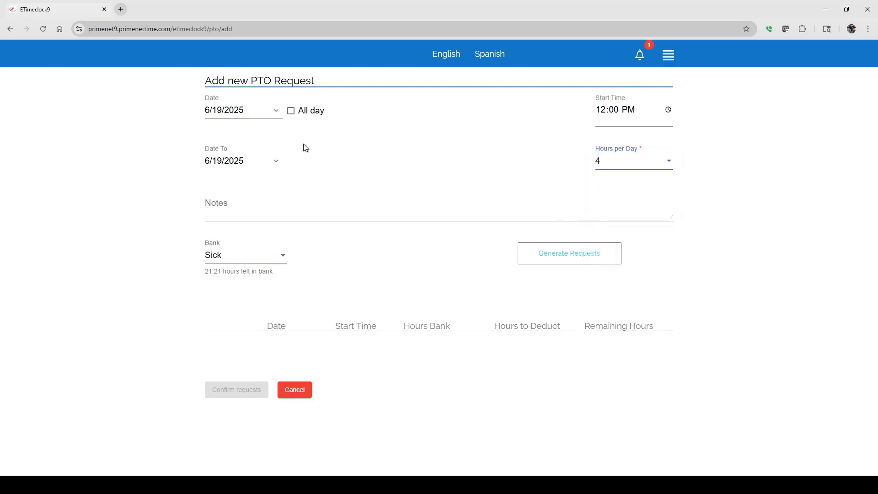
Step: Generate the half-day sick request and confirm it
click(565, 253)
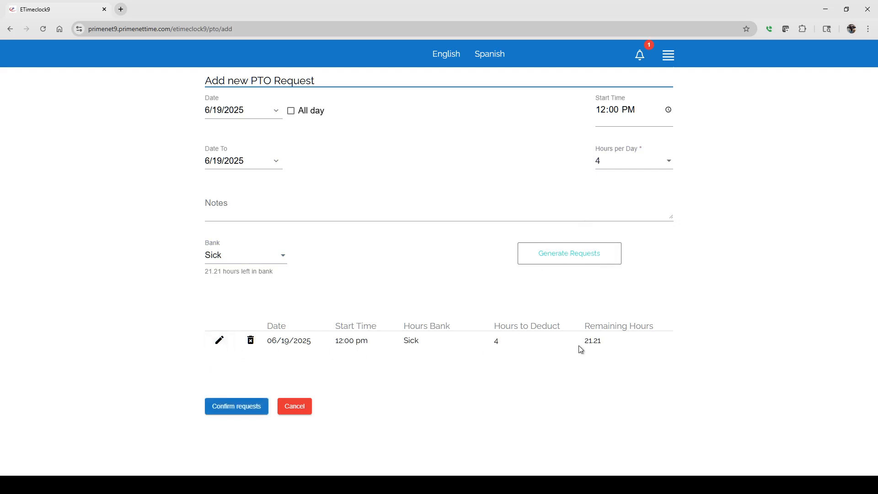
click(239, 408)
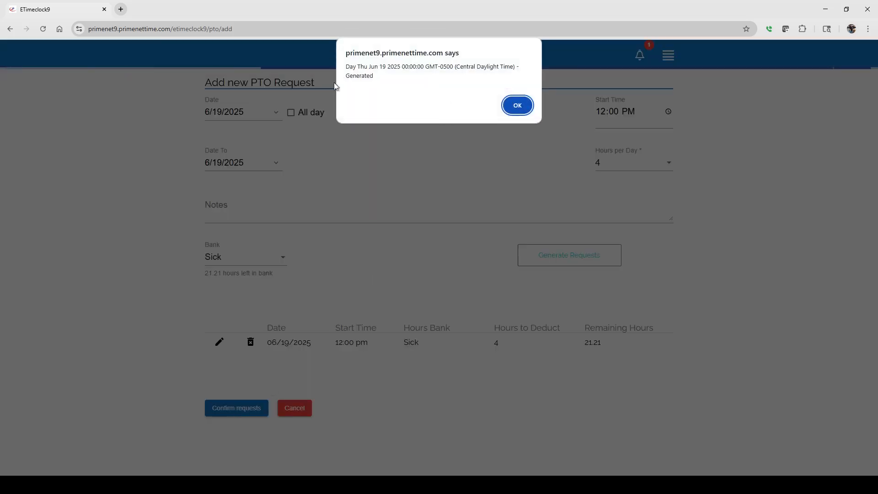
click(512, 106)
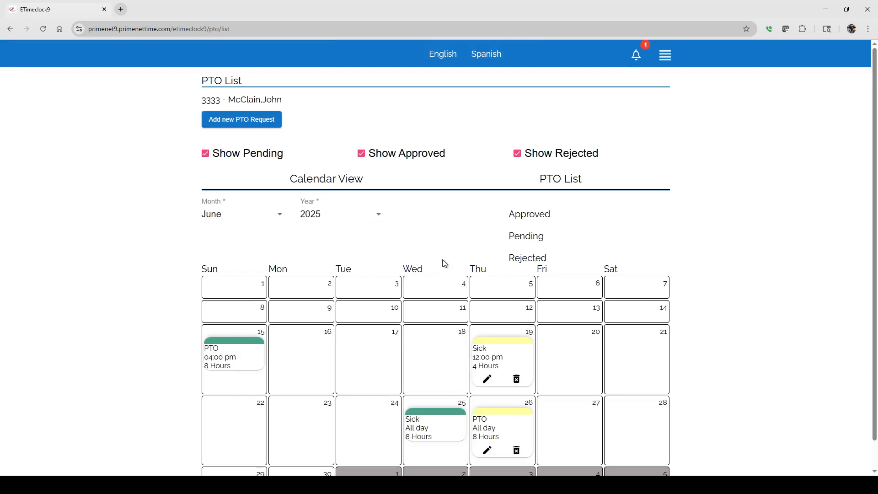
Step: Look over the June 2025 PTO calendar, then examine the employee's PTO bank balances
scroll(435, 251, down, 1)
scroll(435, 250, up, 1)
click(667, 57)
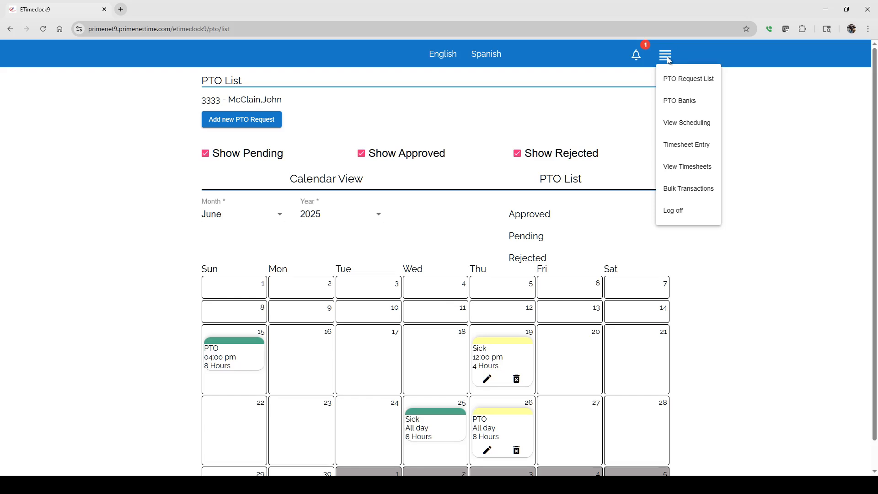
click(673, 103)
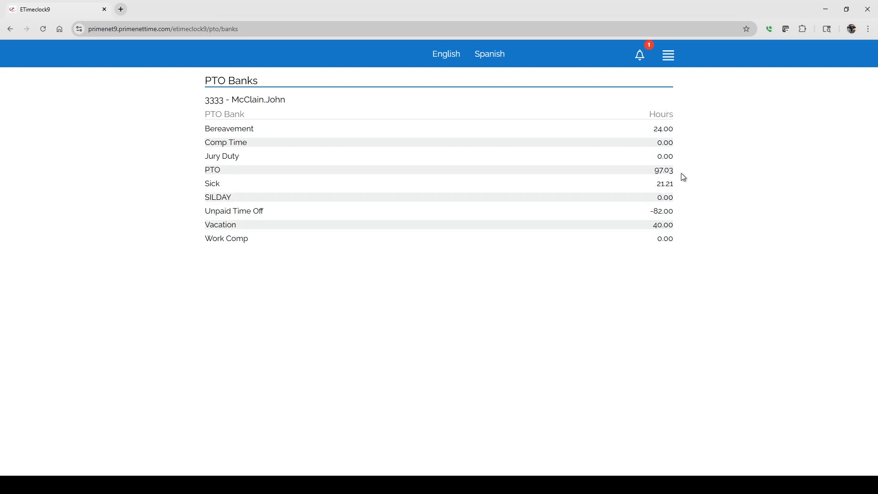
click(669, 56)
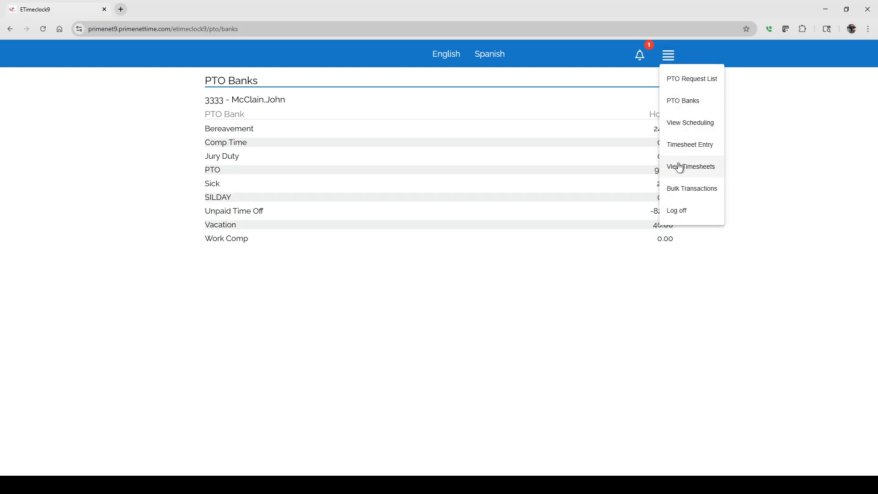
click(365, 309)
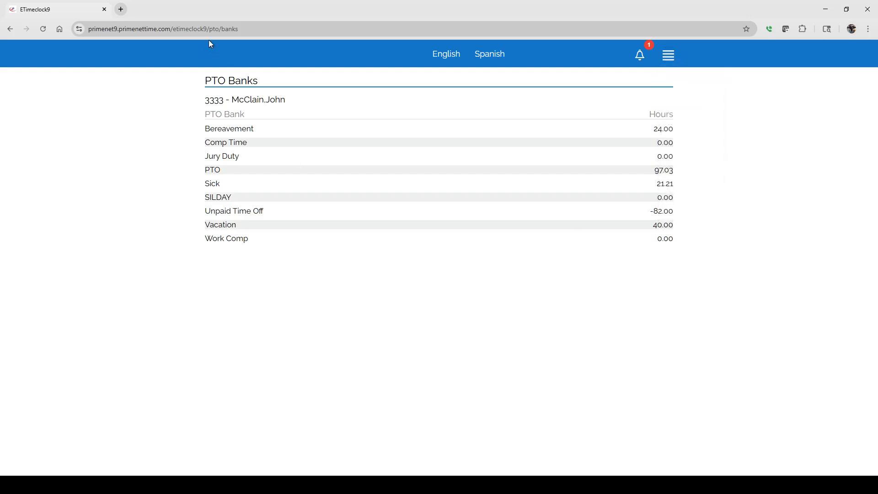
Step: Return to the clock page, open the employee's timesheet, and examine its Week 1 and Week 2 totals
click(238, 56)
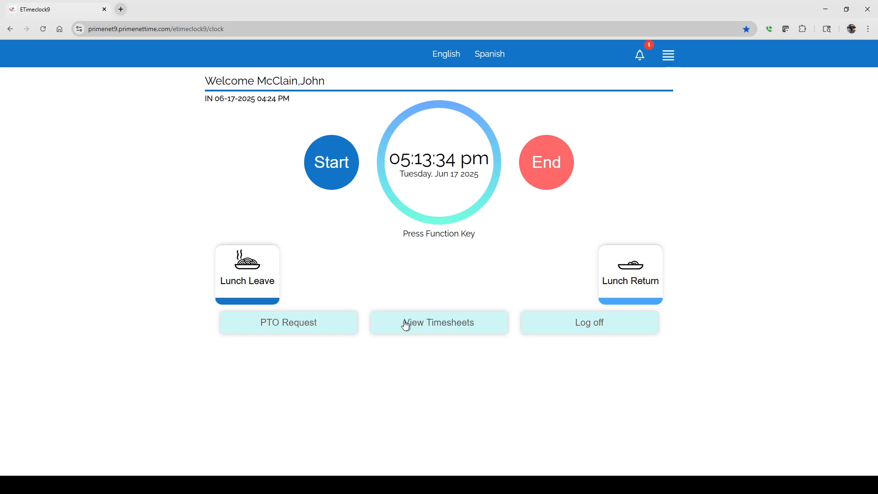
click(443, 325)
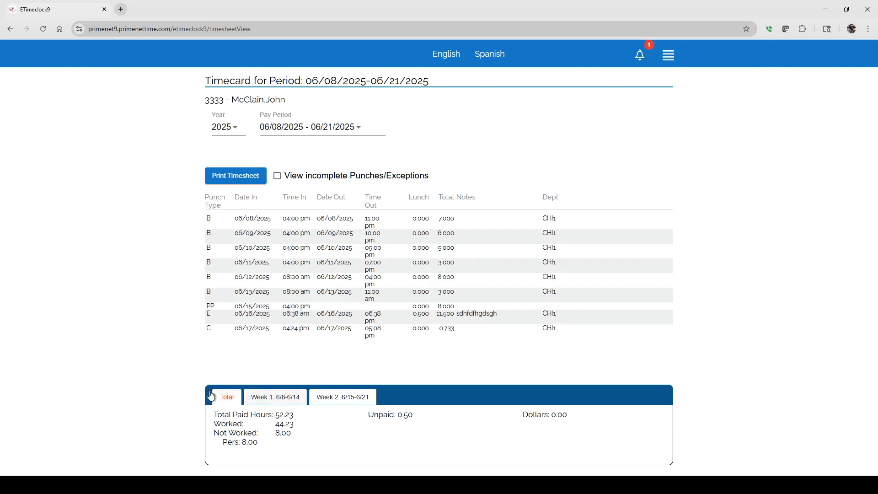
click(273, 397)
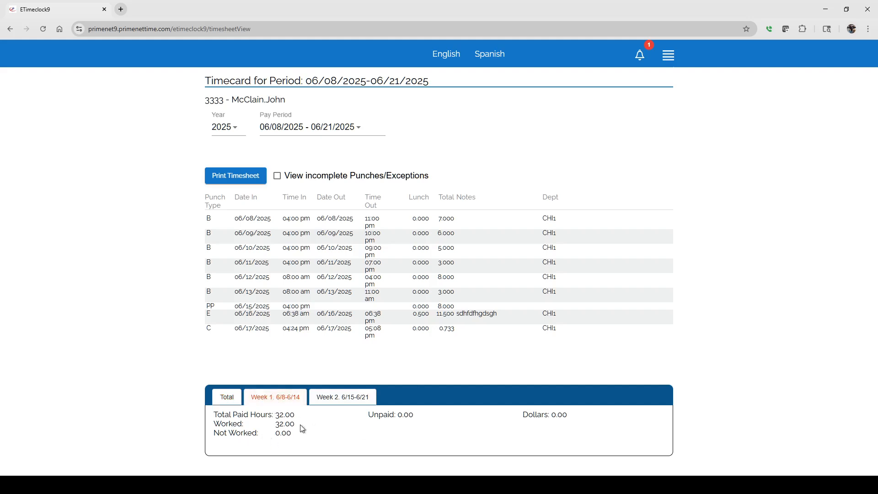
click(340, 398)
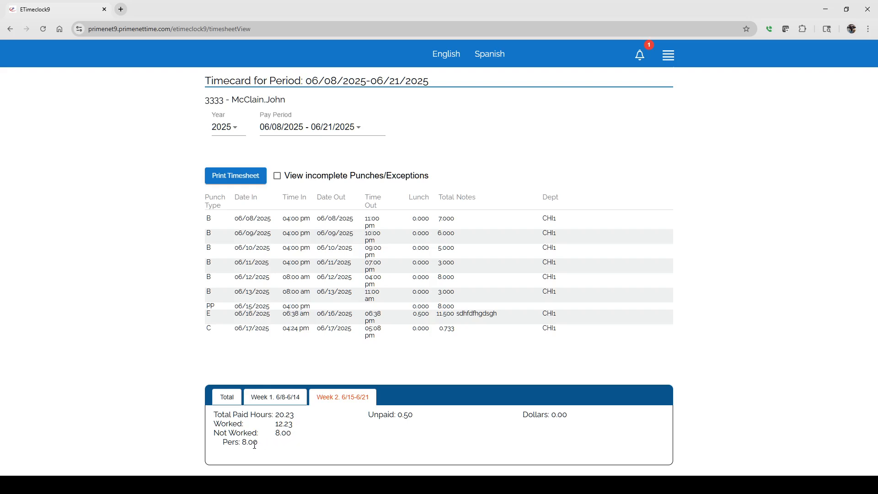
drag(221, 446, 259, 442)
Step: Open the printable timesheet report for 06/08/2025-06/21/2025 and examine its punches, weekly totals, pay code totals and approval line
click(240, 179)
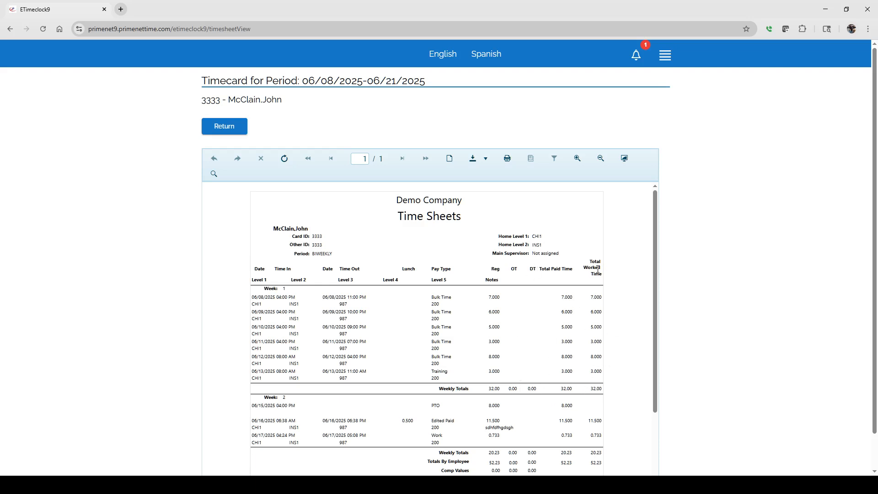
scroll(613, 318, down, 2)
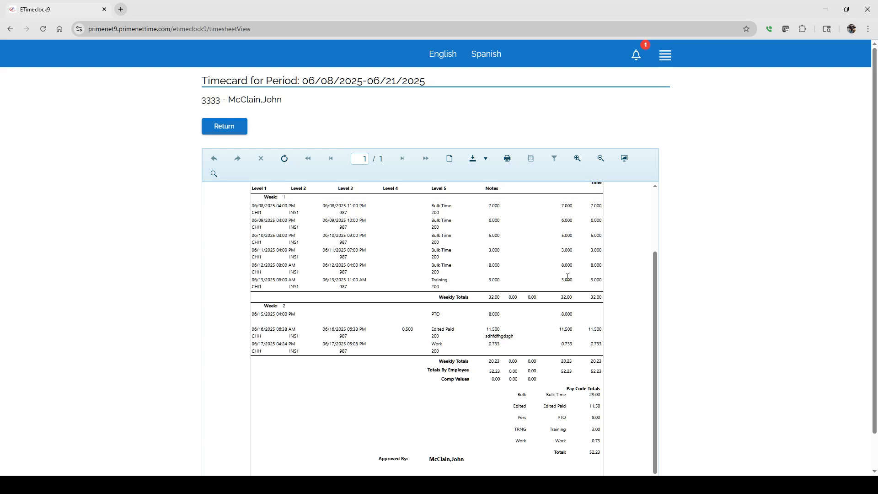
scroll(568, 277, up, 3)
scroll(566, 274, down, 2)
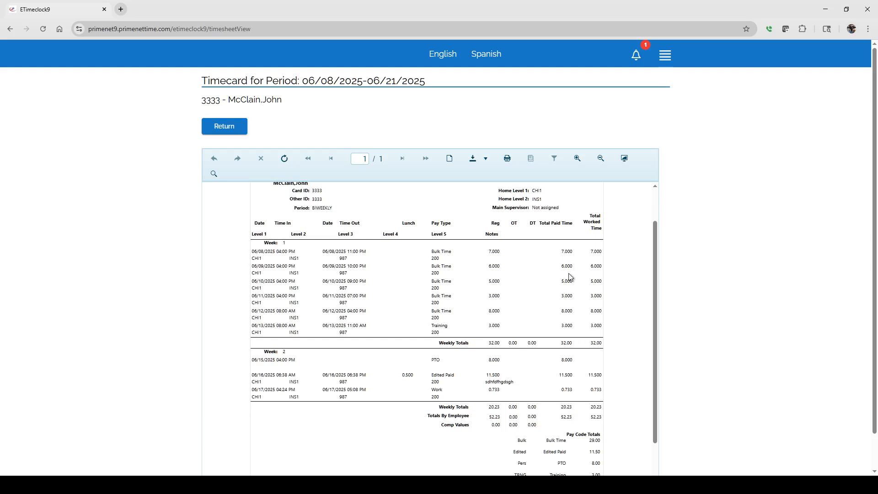
scroll(569, 308, down, 1)
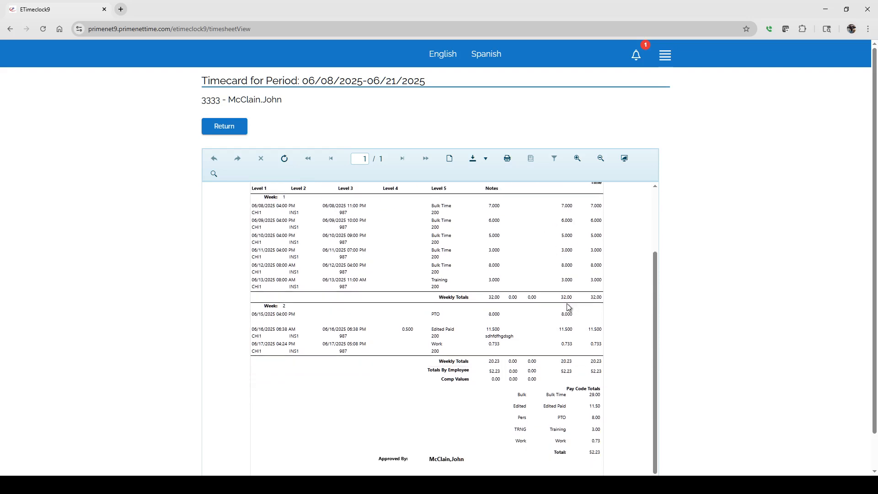
scroll(569, 308, down, 1)
scroll(581, 300, up, 3)
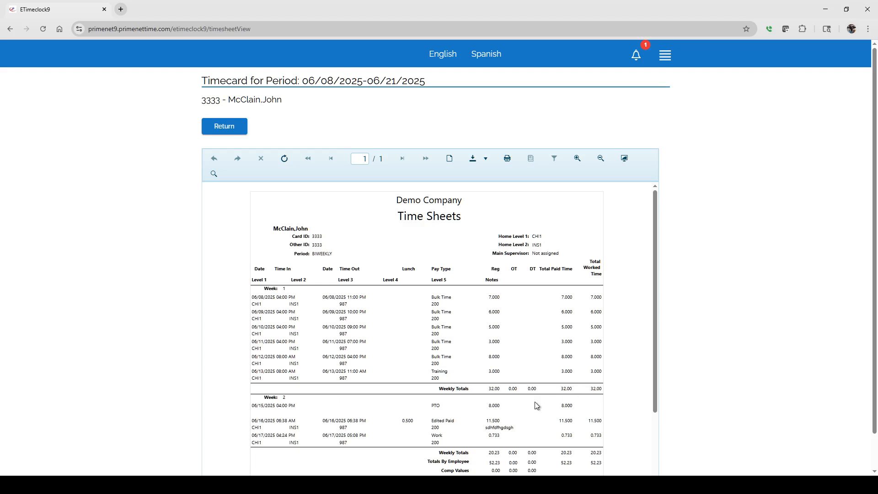
scroll(534, 403, down, 3)
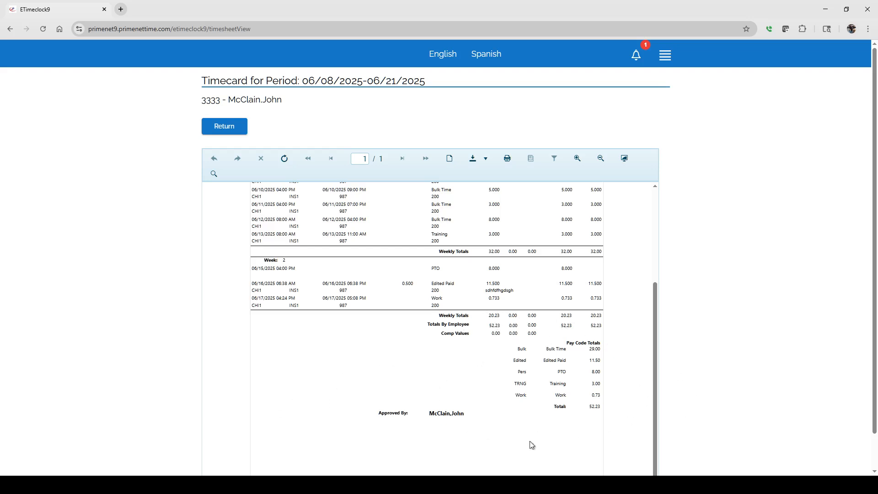
scroll(442, 358, down, 1)
scroll(406, 358, up, 3)
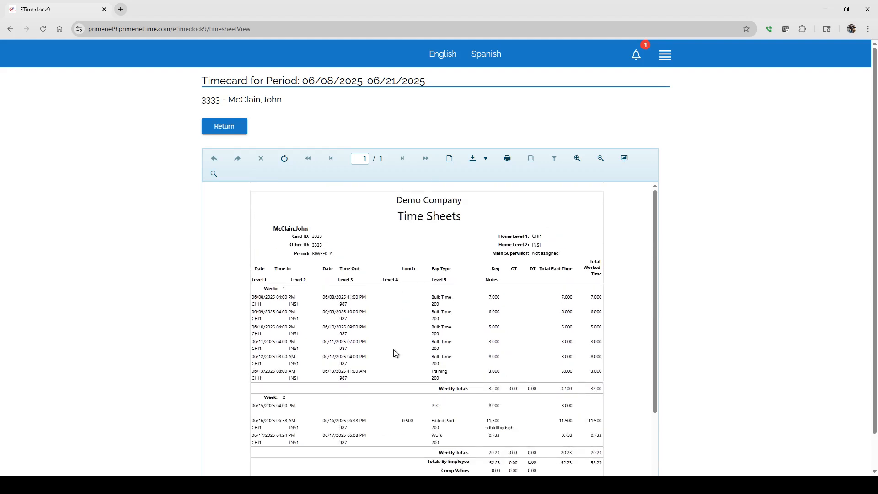
Step: Preview the timesheet report's print settings without printing, and return to the timecard
click(506, 159)
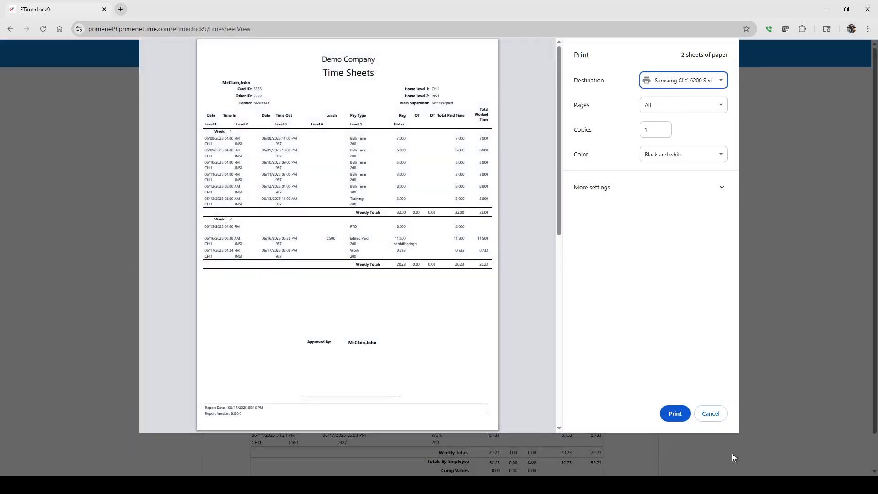
click(711, 414)
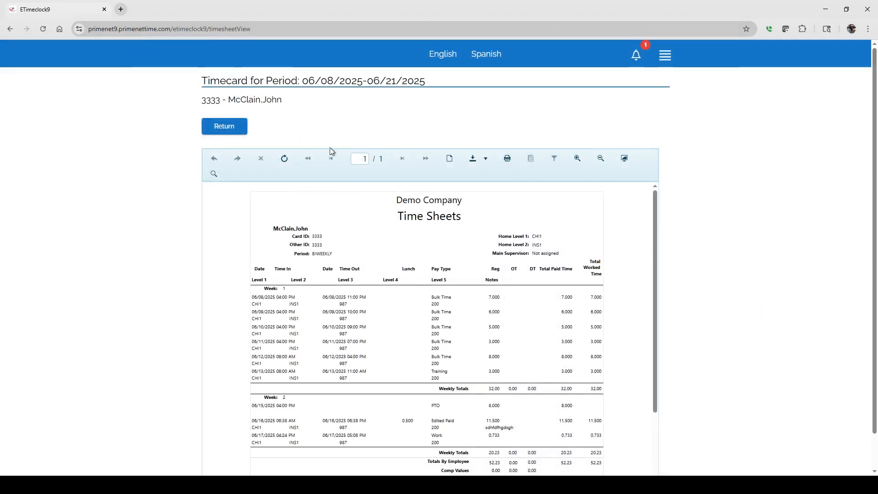
click(229, 129)
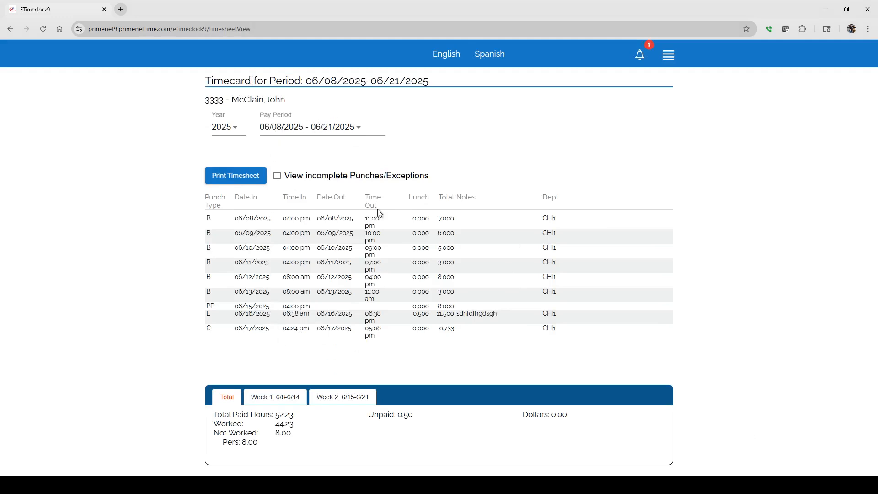
Step: Switch the timecard to the 05/25/2025 - 06/07/2025 pay period and examine the totals for both weeks
click(320, 128)
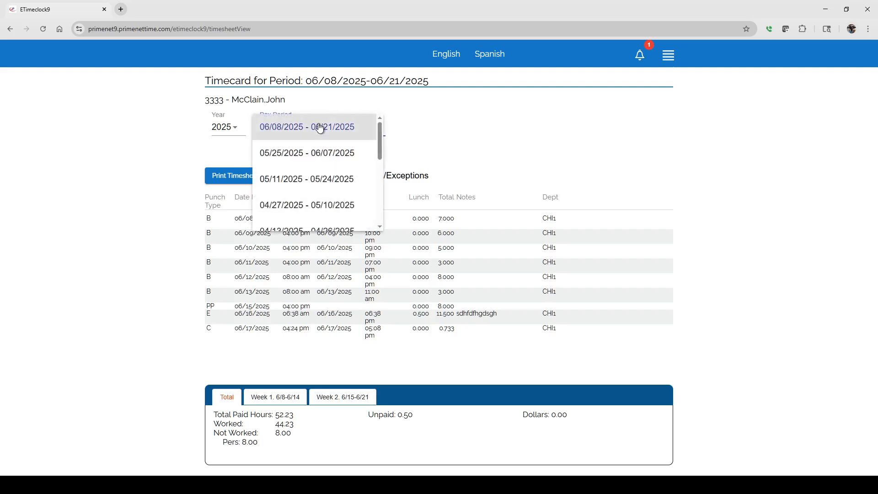
click(310, 154)
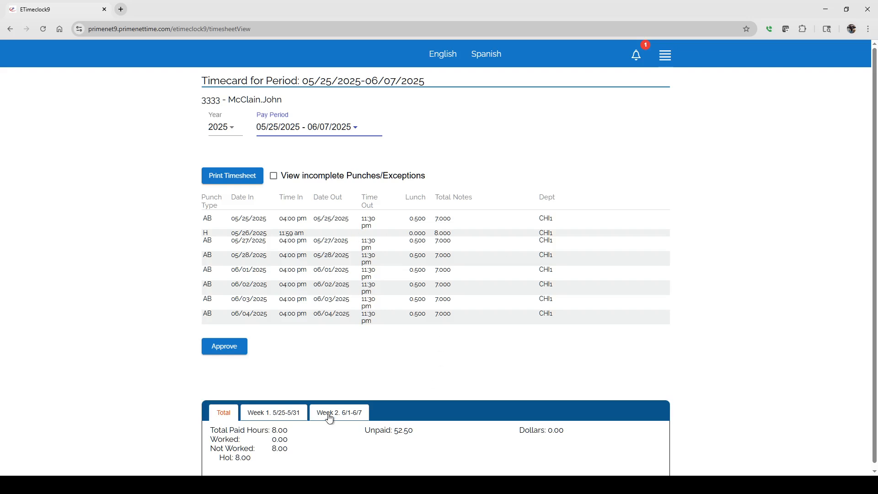
click(284, 414)
click(342, 415)
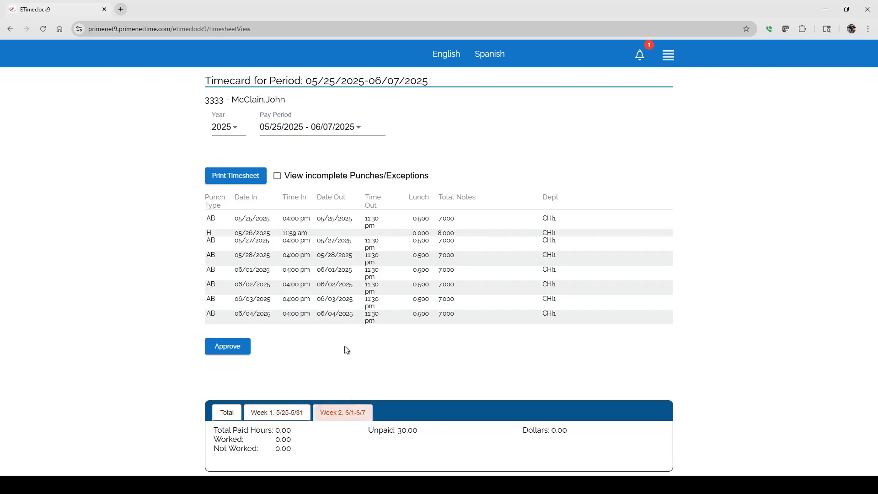
Step: Show incomplete punches and exceptions on the 05/25/2025-06/07/2025 timecard, and approve the timecard by accepting the attestation
click(277, 177)
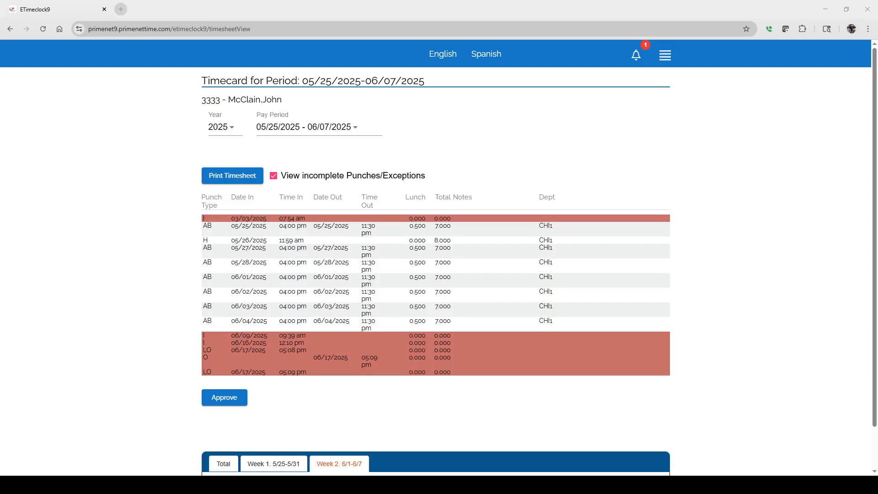
click(443, 204)
click(226, 401)
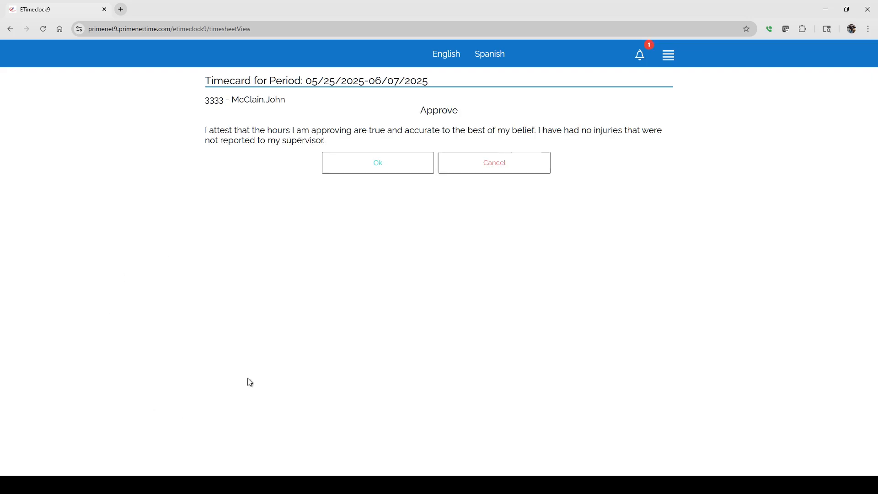
click(372, 164)
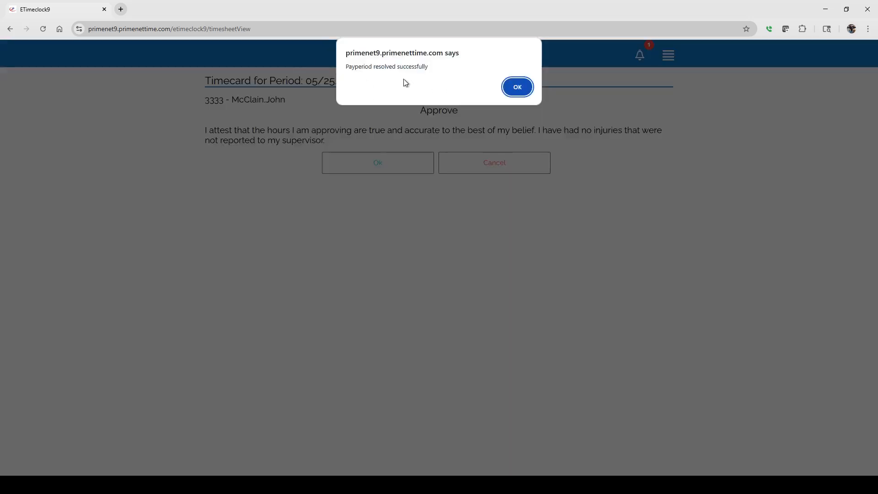
click(517, 88)
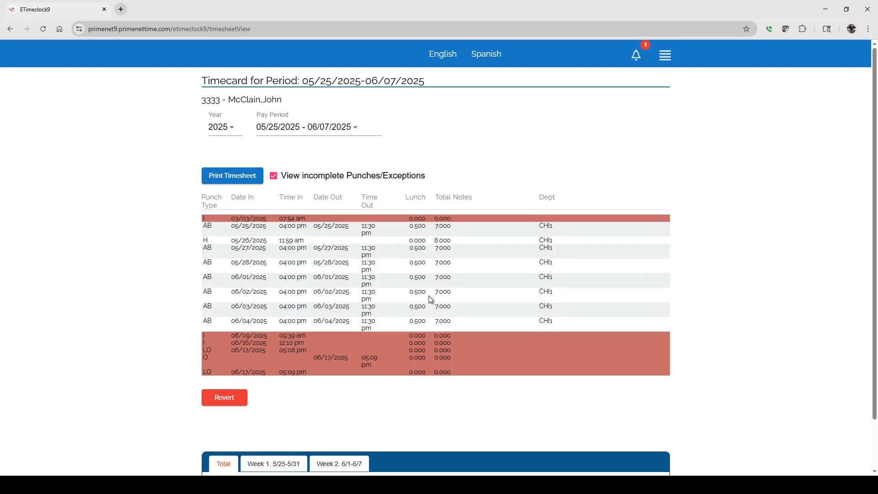
Step: Revert the approval of the 05/25/2025-06/07/2025 timecard
click(226, 402)
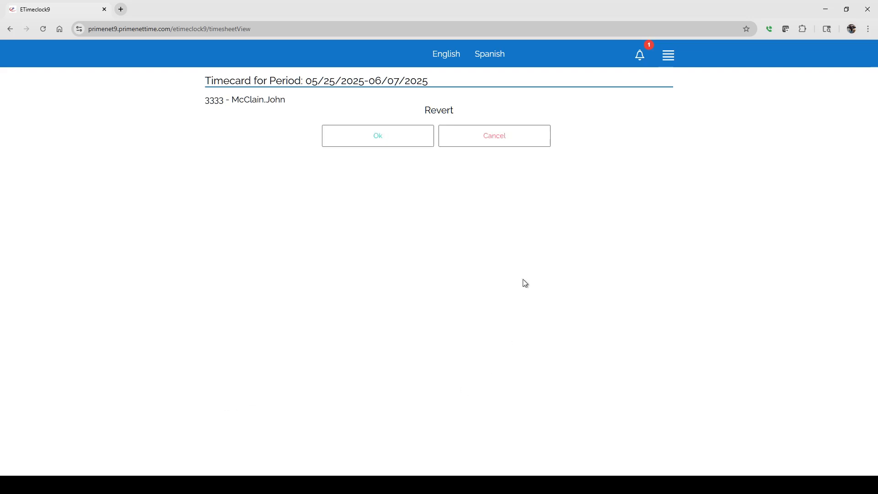
click(395, 145)
click(516, 87)
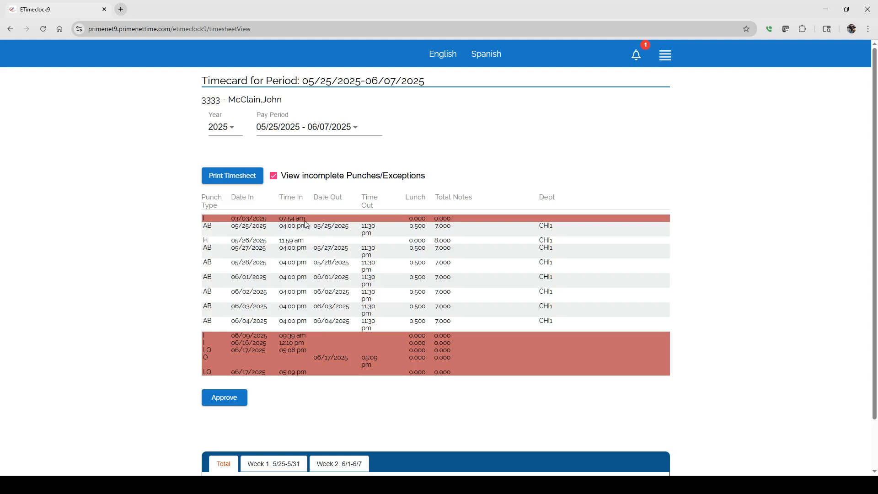
Step: Approve the 05/25/2025-06/07/2025 timecard again, accepting the attestation about accurate hours and unreported injuries
click(236, 401)
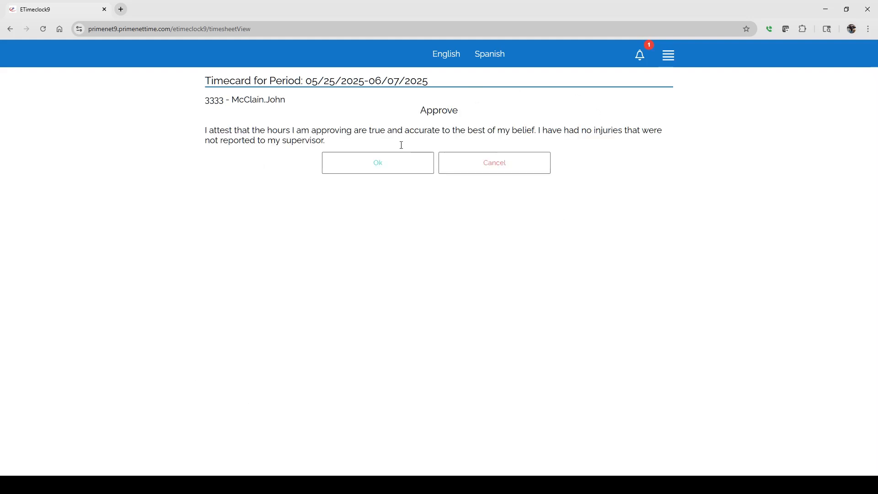
click(387, 166)
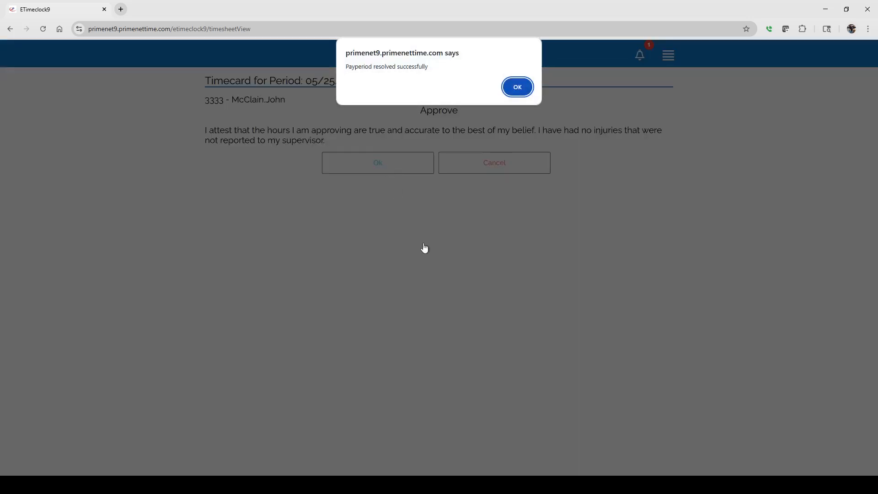
click(516, 87)
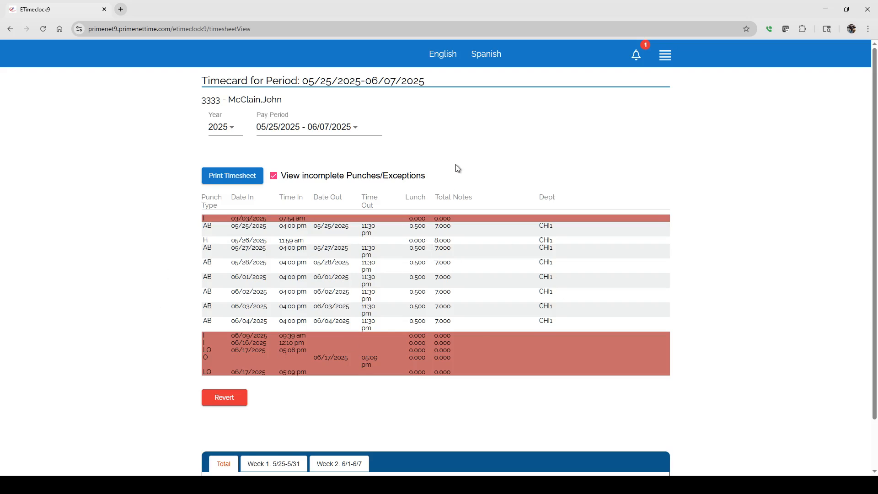
Step: Return to the clock page, open the employee's scheduling view, and examine the June 2025 shifts
click(225, 58)
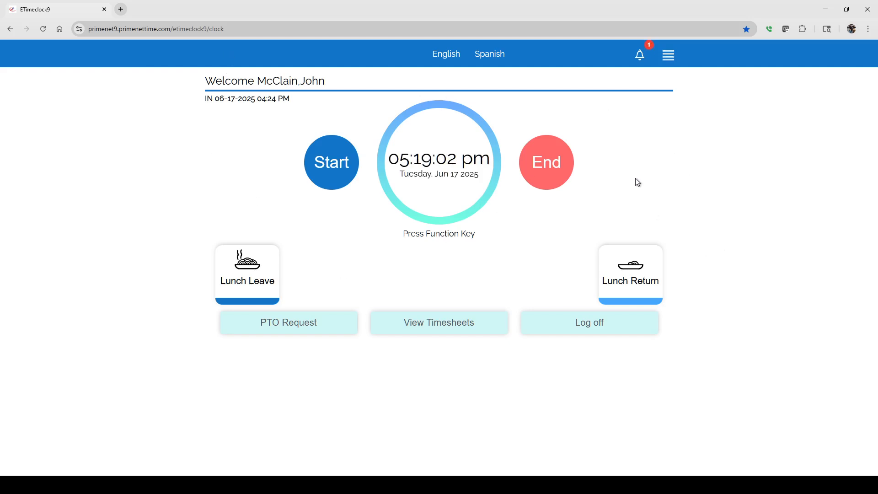
click(669, 58)
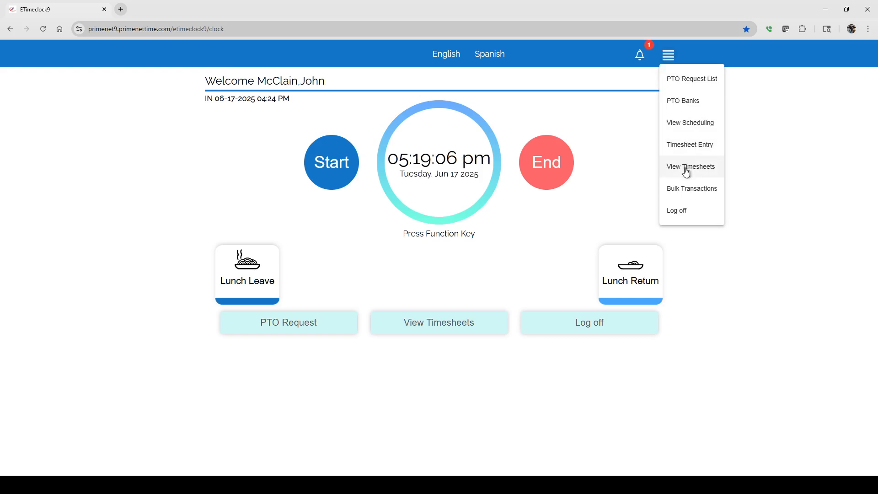
click(677, 127)
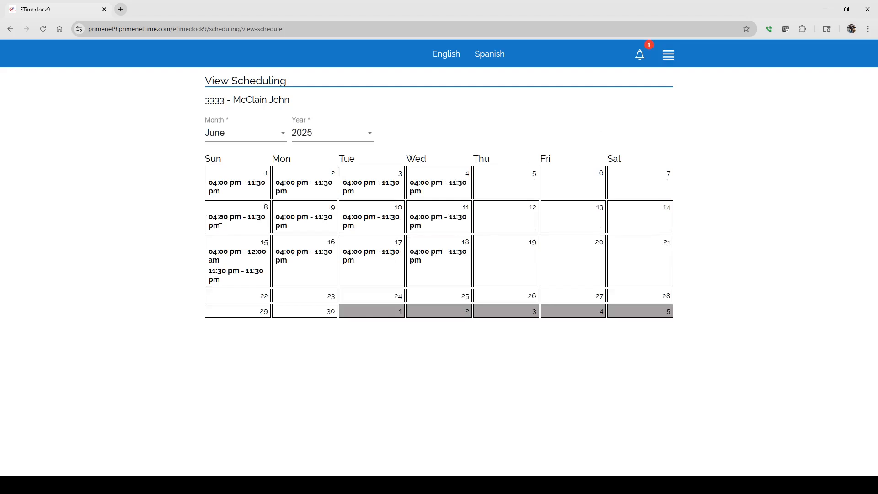
Step: Open Timesheet Entry and start a new In/Out Transaction in the 06/08/2025 - 06/21/2025 pay period
click(668, 58)
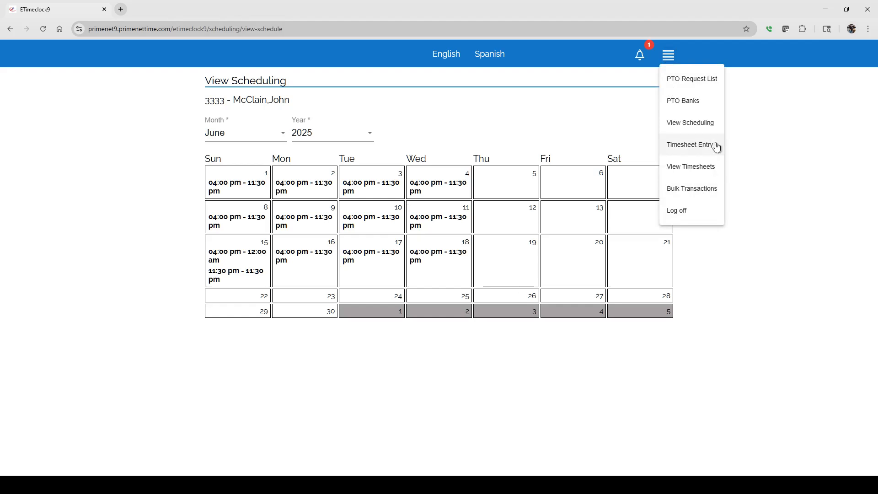
click(691, 146)
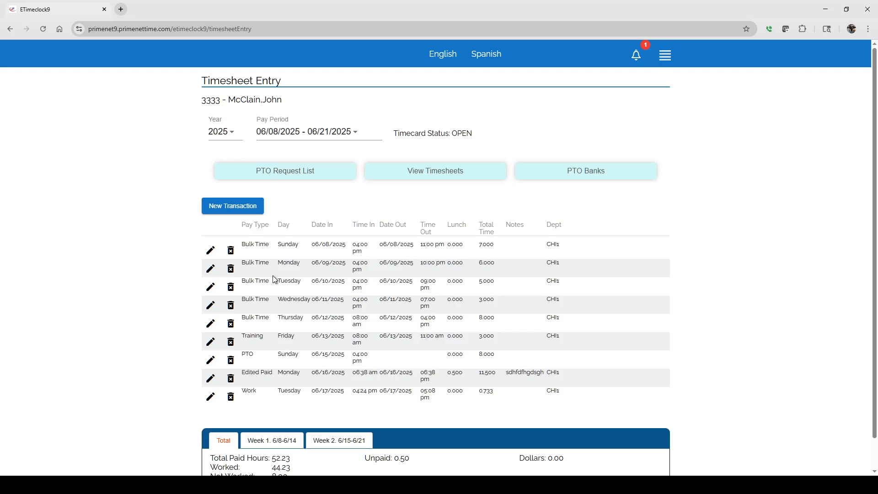
click(234, 207)
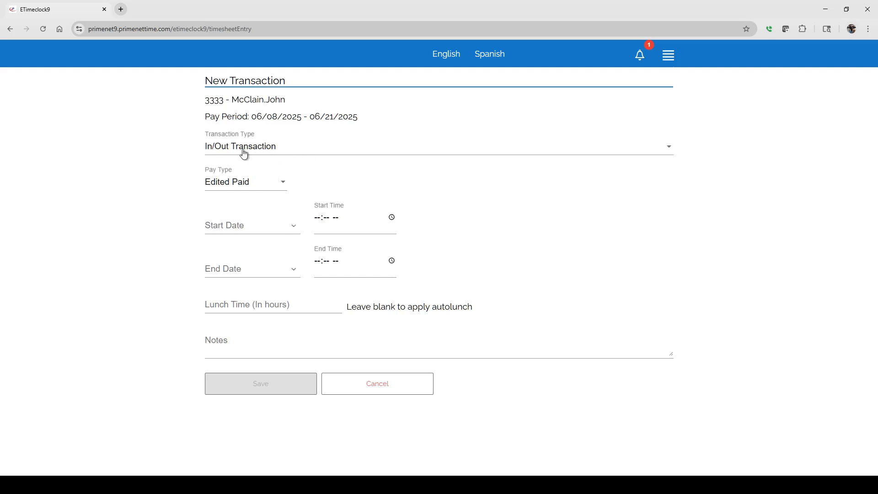
click(275, 146)
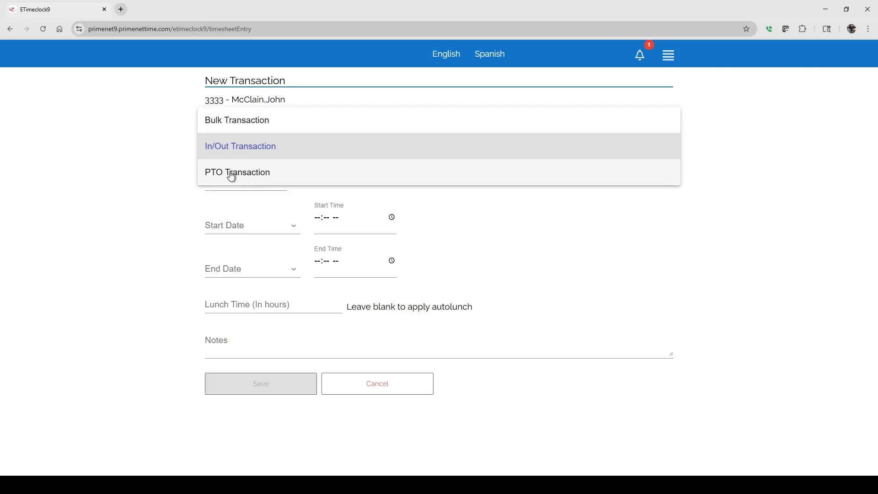
click(231, 151)
click(234, 152)
click(232, 145)
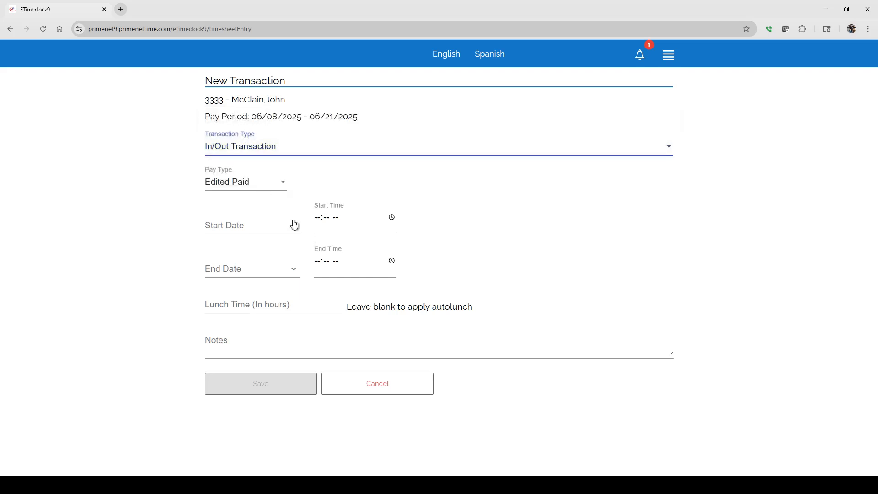
Step: Set the transaction to start on 6/18/2025 at 07:20 AM and end on 6/18/2025 at 07:20 PM
click(292, 223)
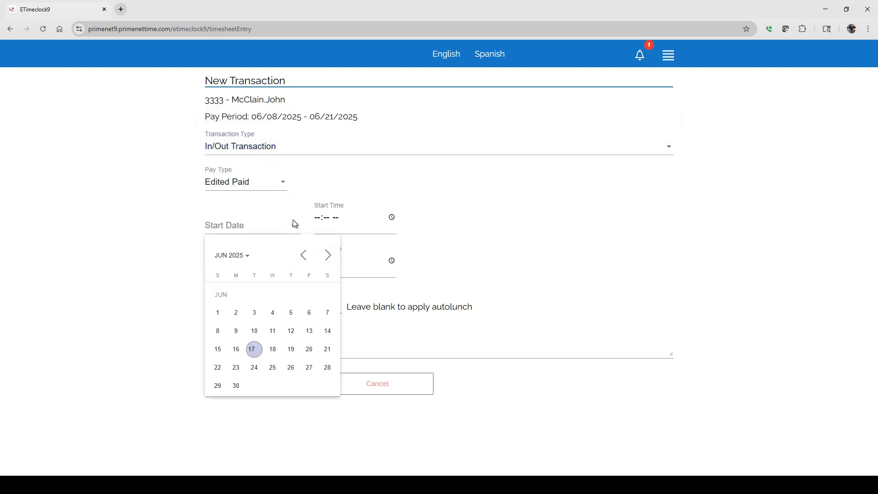
click(273, 349)
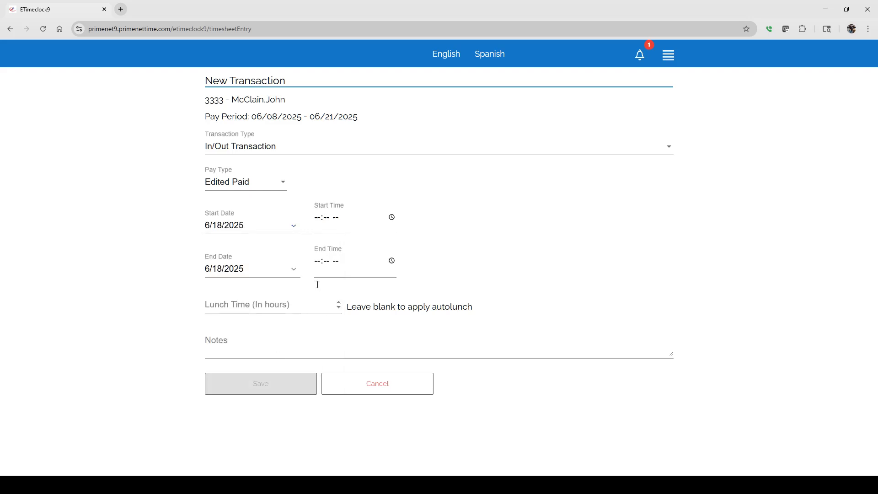
click(398, 221)
text(0720a)
click(301, 261)
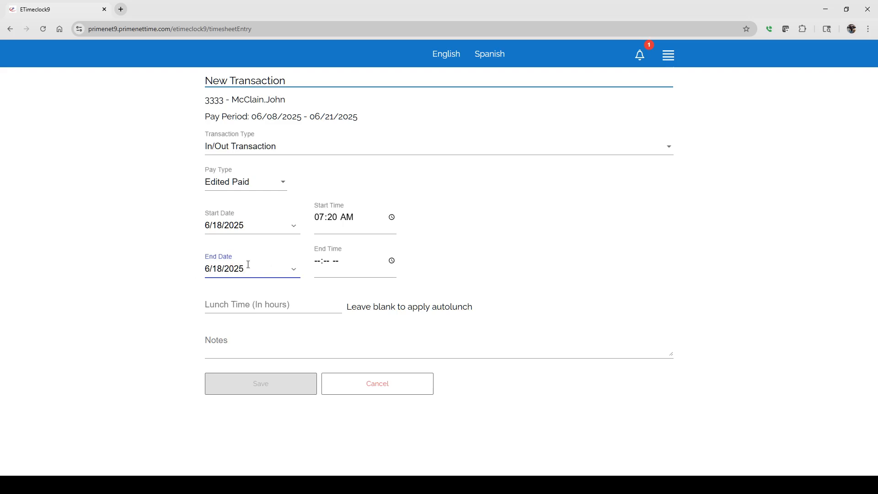
click(293, 270)
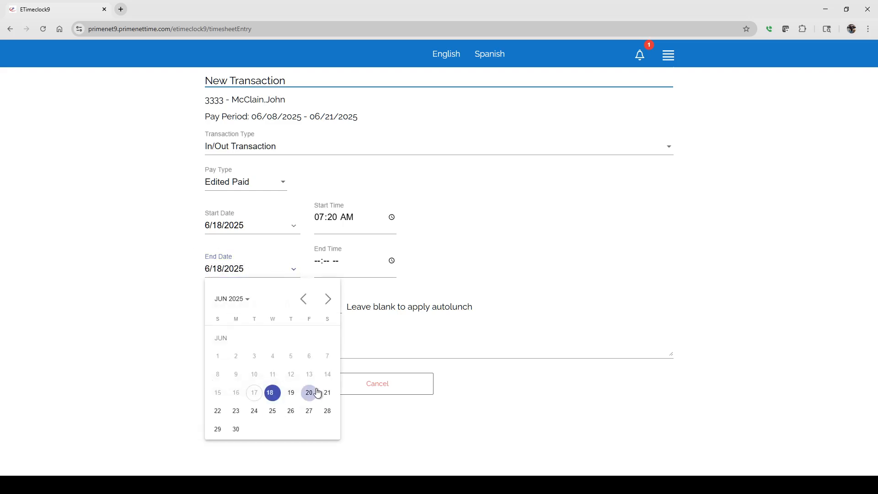
click(114, 290)
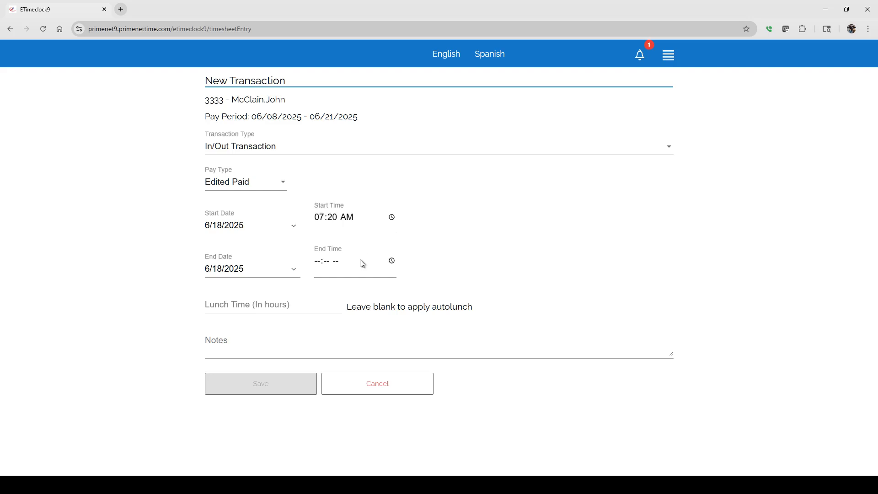
click(393, 261)
click(382, 283)
click(485, 282)
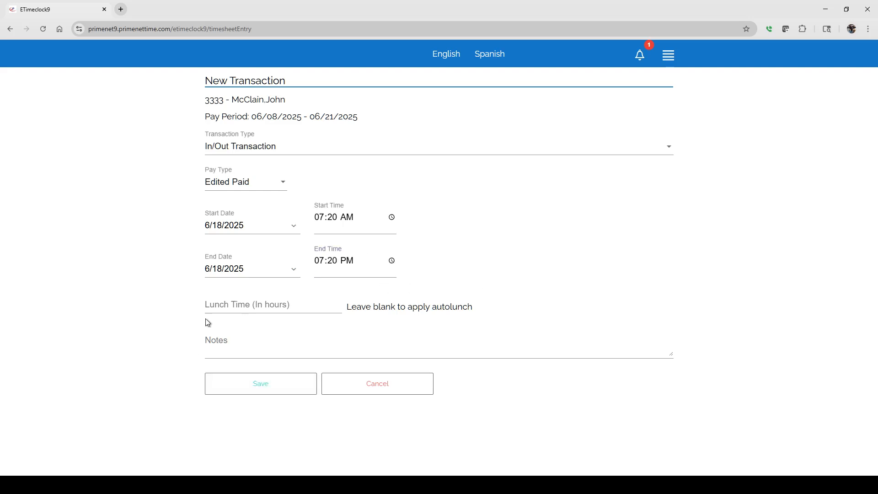
Step: Give the transaction a lunch time of .50 hours and the note "My note", and save it
click(242, 305)
text(.50)
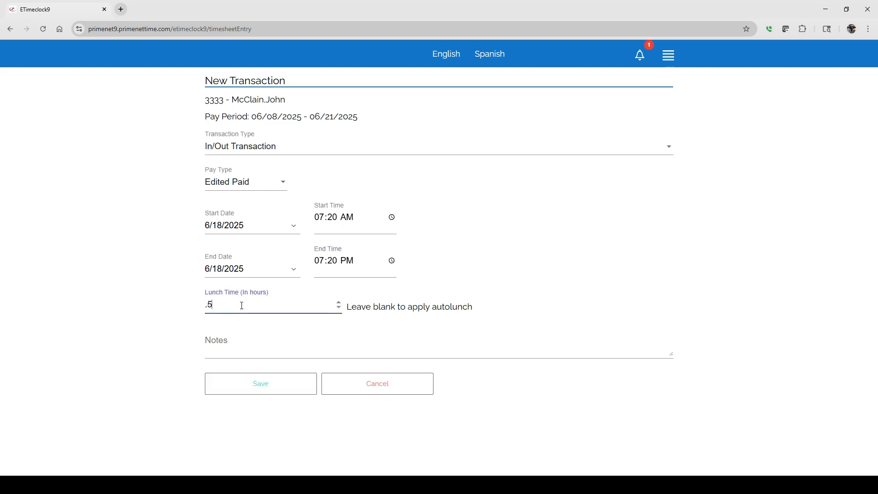
click(298, 352)
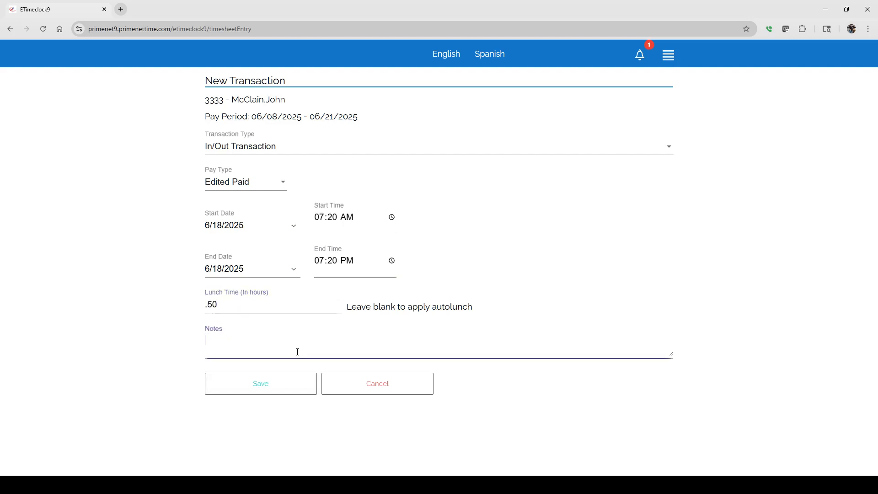
text(My note)
click(262, 385)
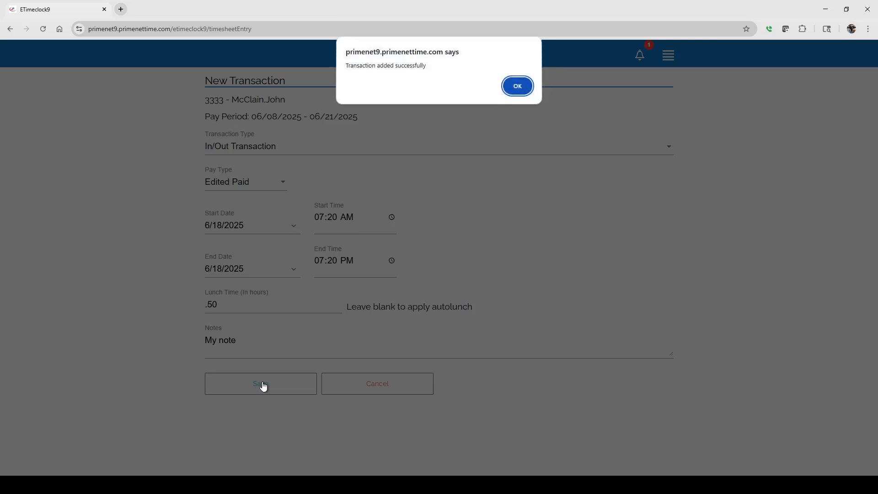
click(514, 88)
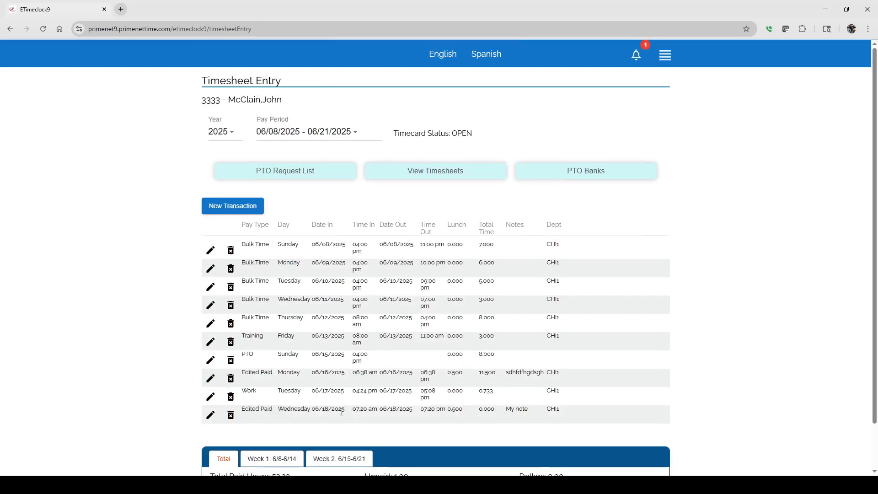
Step: Start another new transaction and set its type to Bulk Transaction
click(246, 206)
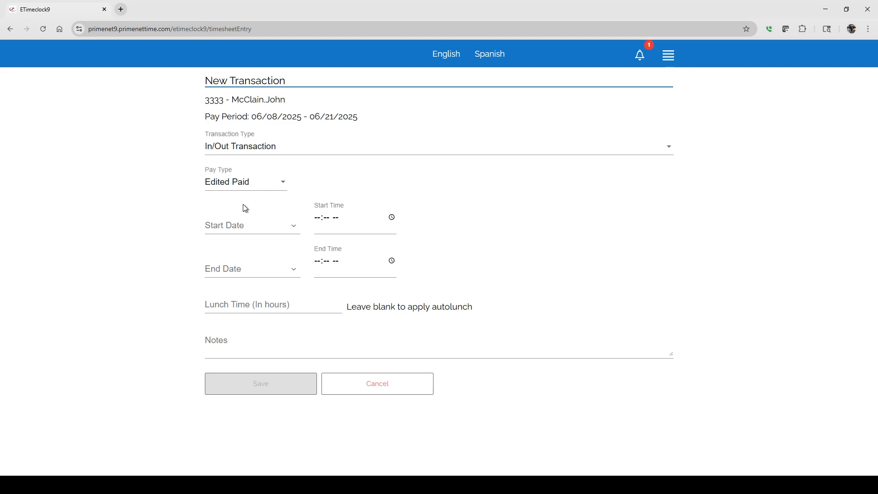
click(283, 142)
click(267, 125)
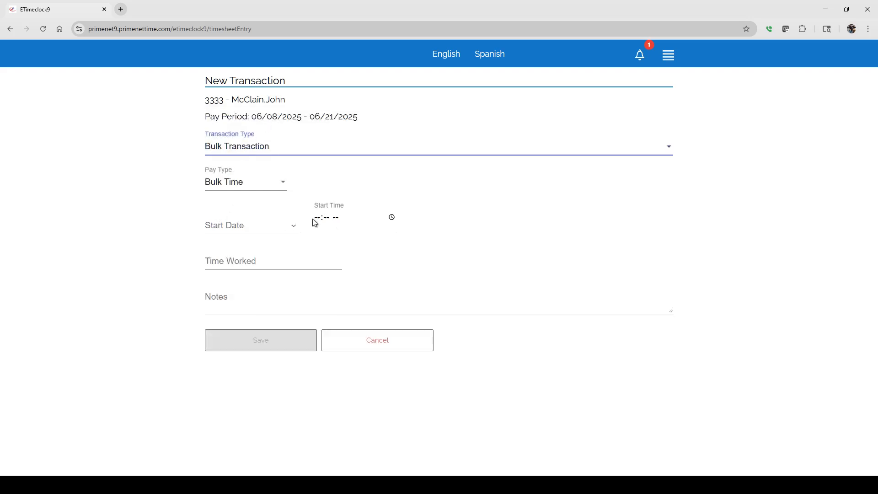
click(237, 259)
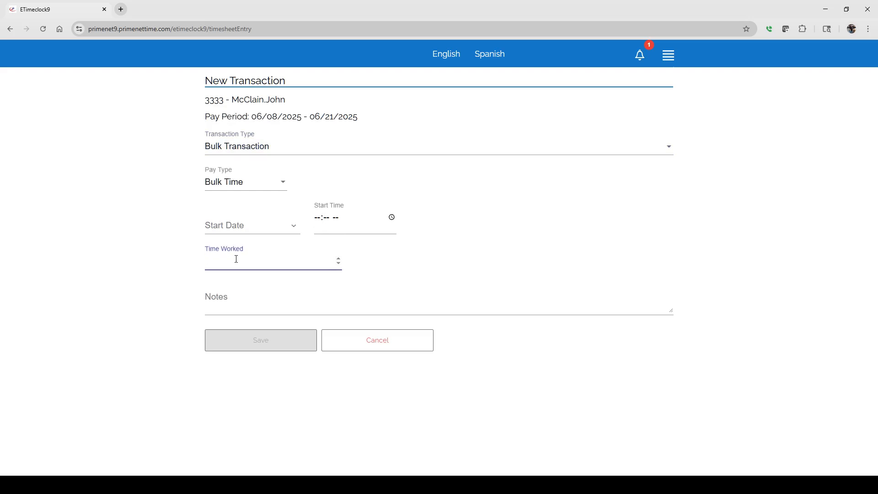
Step: Change the transaction type to PTO Transaction and its pay type to Vacation
click(245, 147)
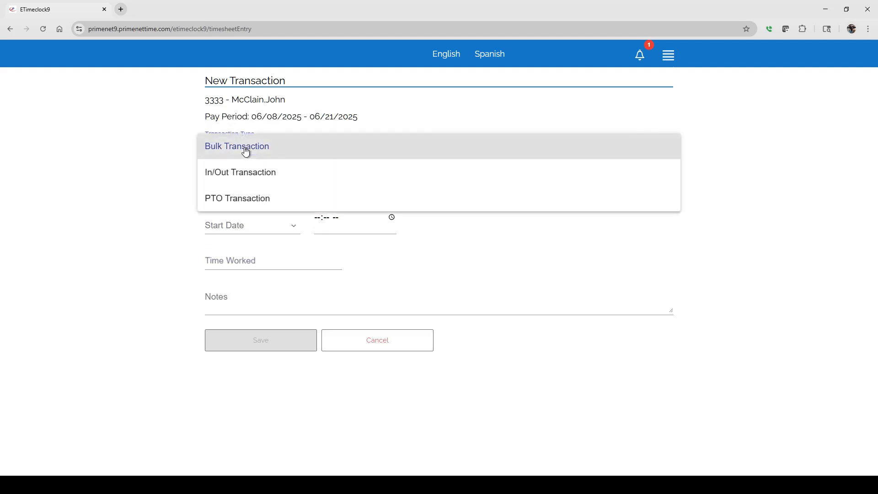
click(231, 198)
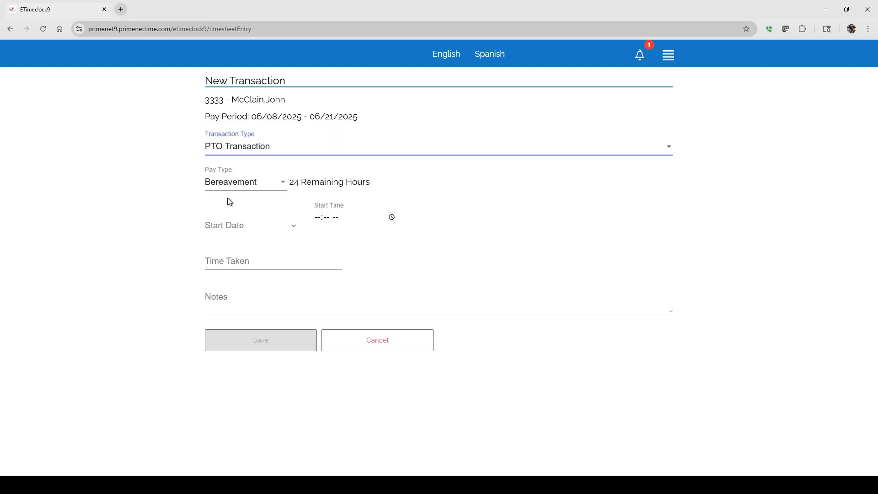
click(261, 183)
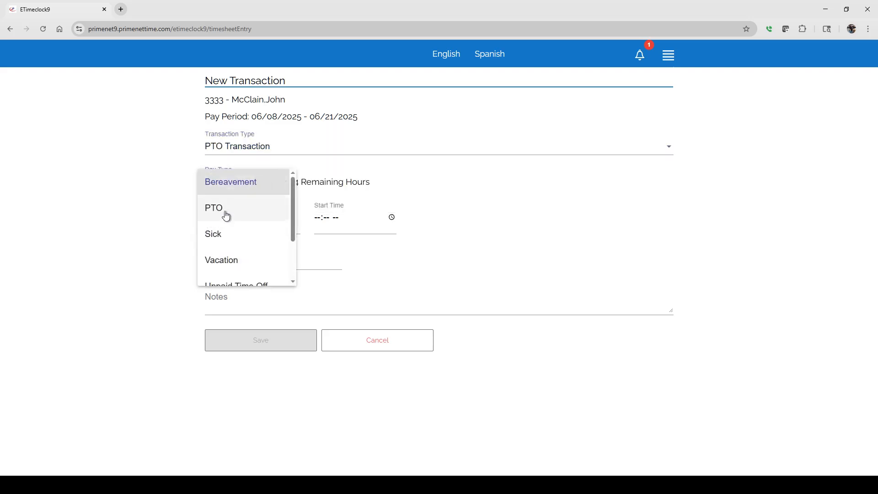
click(220, 261)
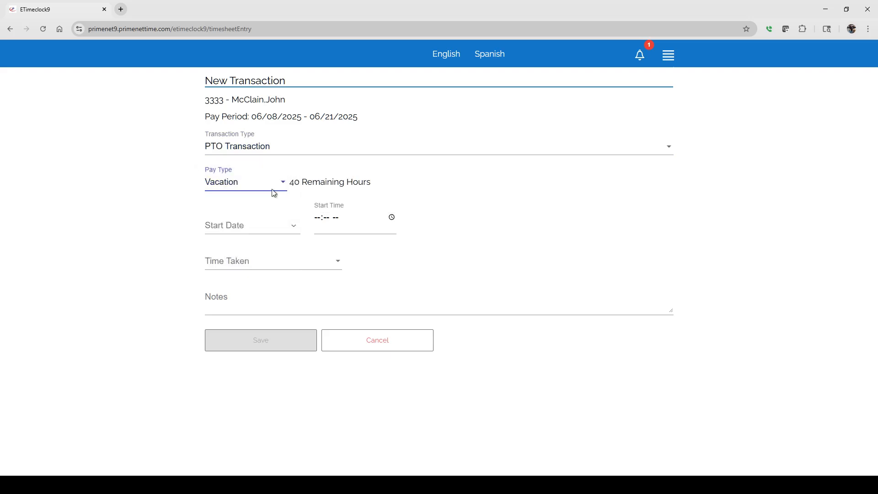
Step: Switch the new transaction's type back to Bulk Transaction
click(239, 149)
click(233, 97)
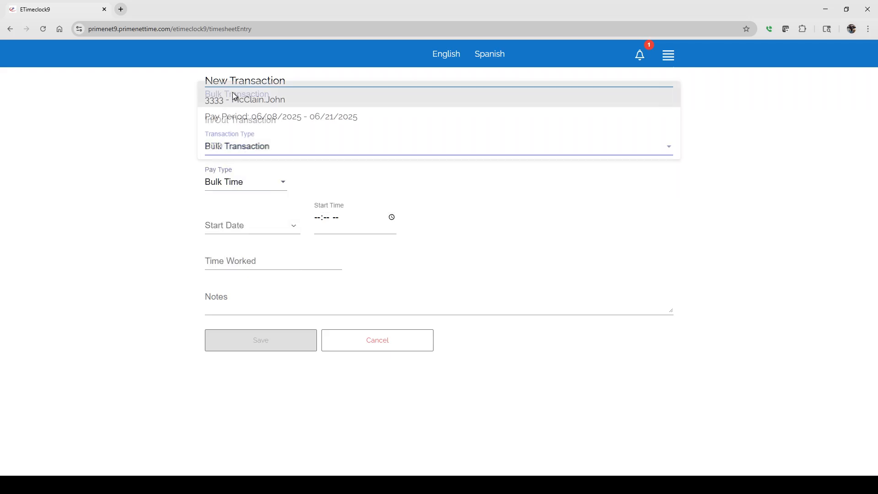
Step: Check the pay types offered for a bulk transaction, keep Bulk Time, and change the transaction type to PTO Transaction
click(235, 183)
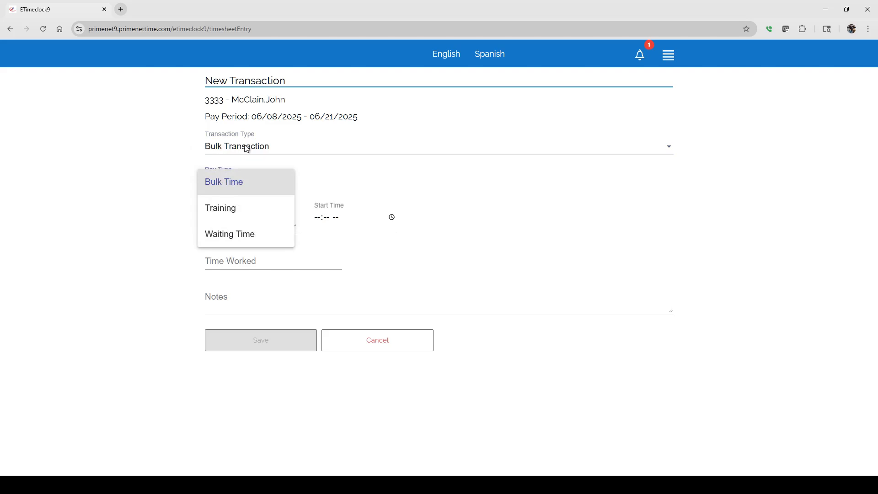
click(224, 182)
click(237, 146)
click(241, 199)
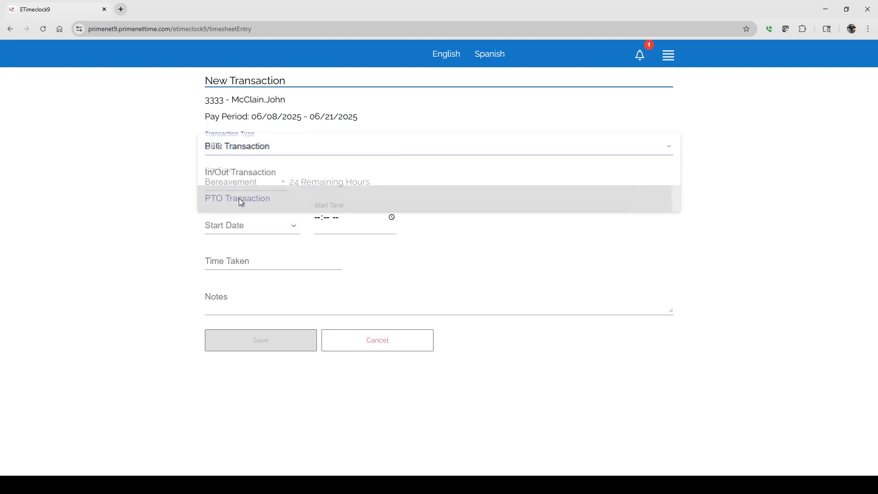
Step: Set the PTO transaction's start date to 6/20/2025 and its start time to 08:22 AM
click(294, 225)
click(313, 351)
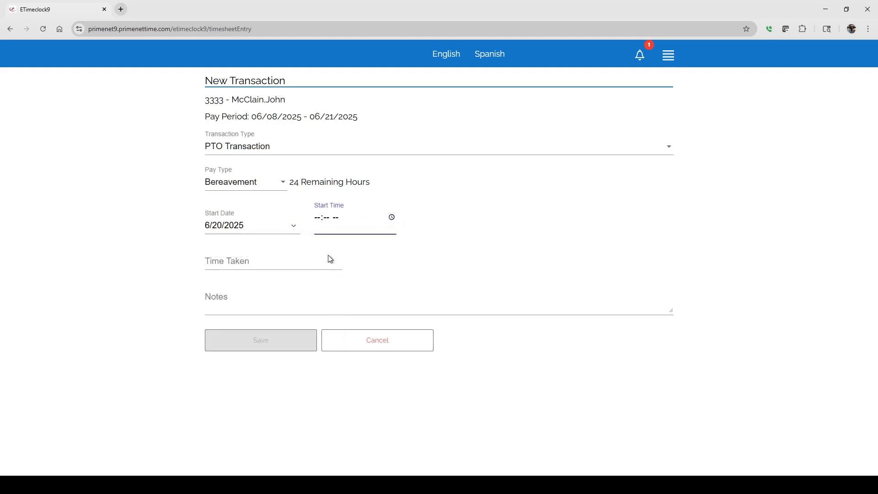
click(328, 254)
click(355, 259)
click(255, 259)
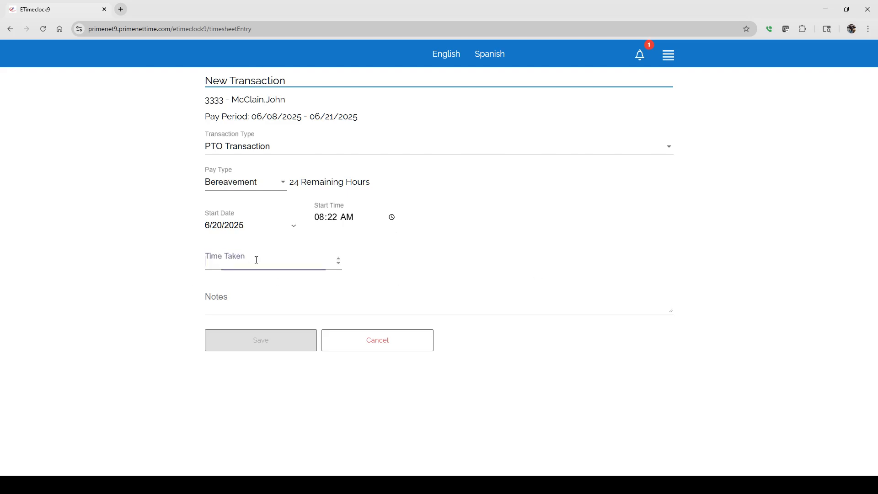
Step: Enter 8 hours as the time taken, add the note "I needed a break", and save the transaction
text(8)
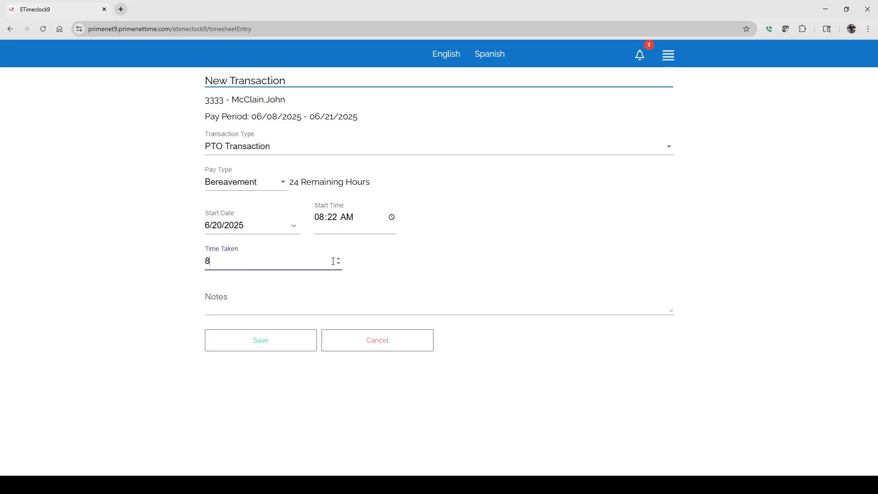
click(539, 288)
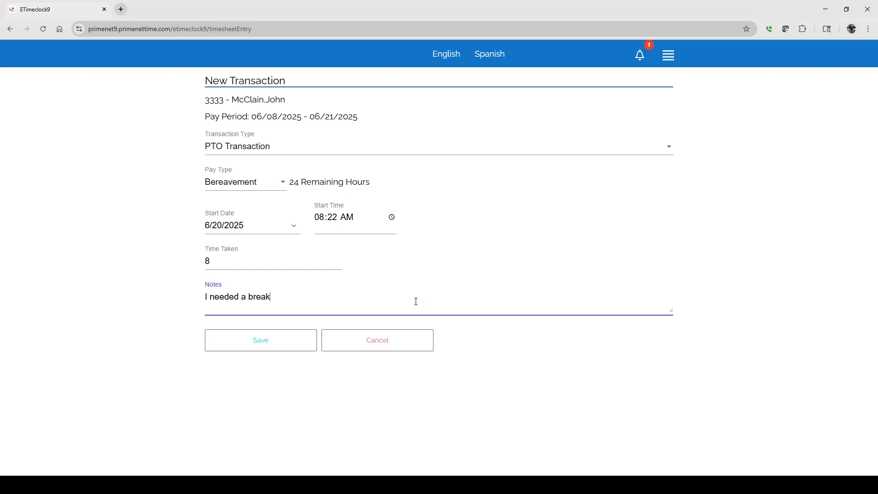
click(263, 339)
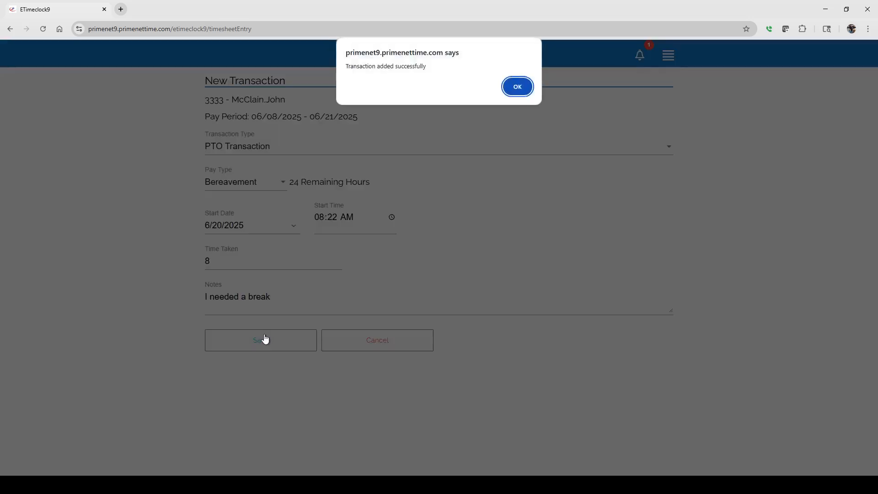
click(516, 88)
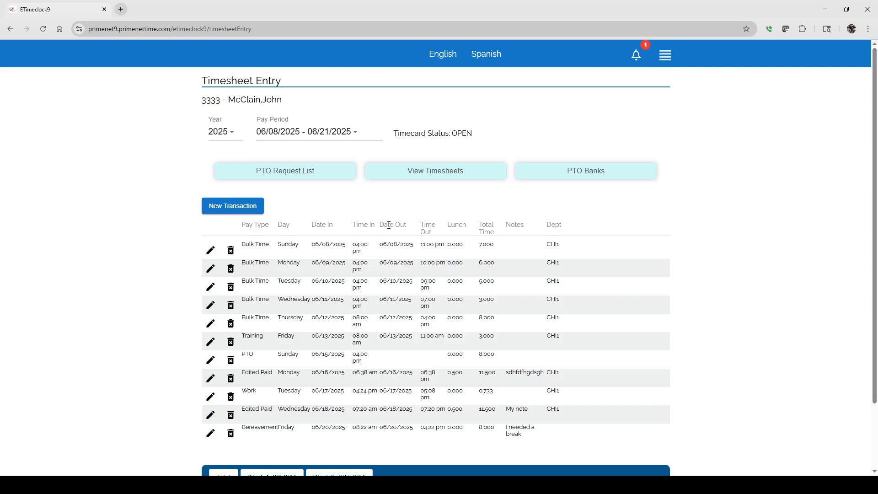
Step: Open the Bulk Transactions page
click(665, 55)
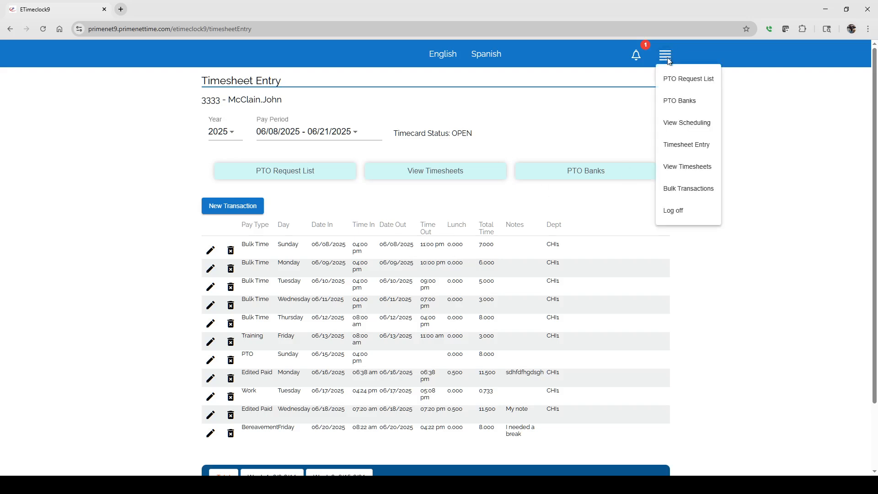
click(688, 190)
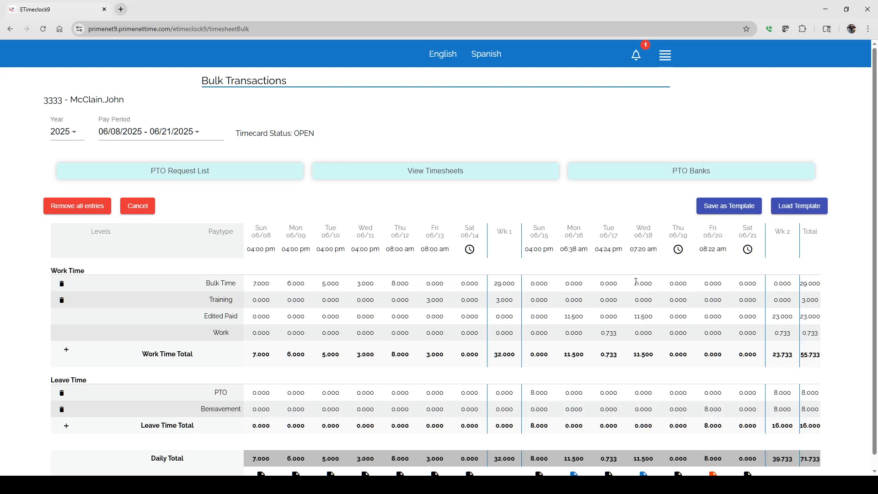
Step: Try to add a Work Time row with the Bulk Time pay type
click(67, 350)
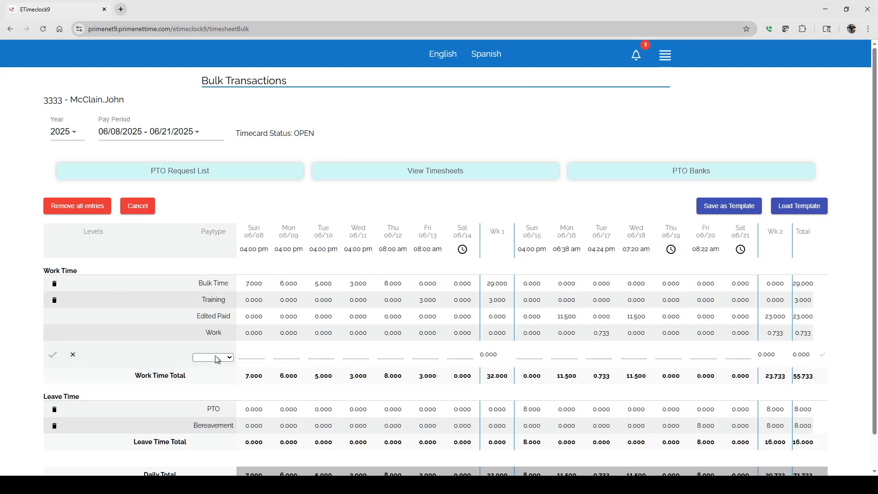
click(210, 372)
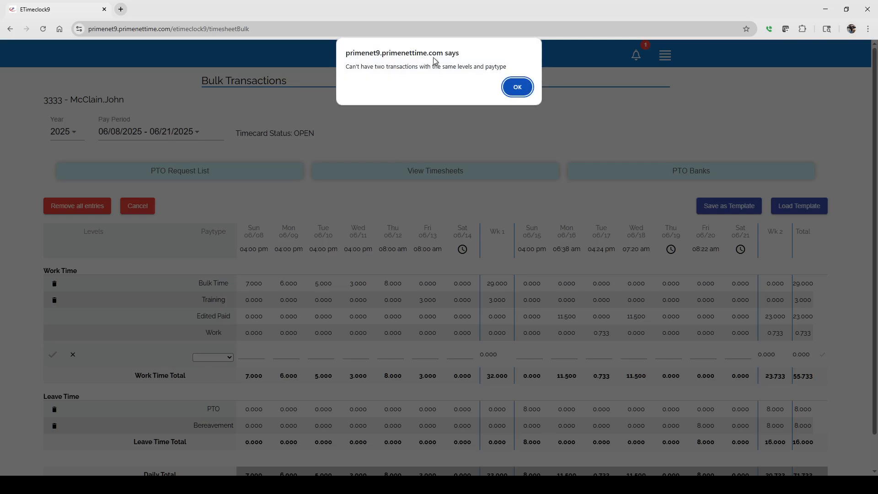
click(517, 87)
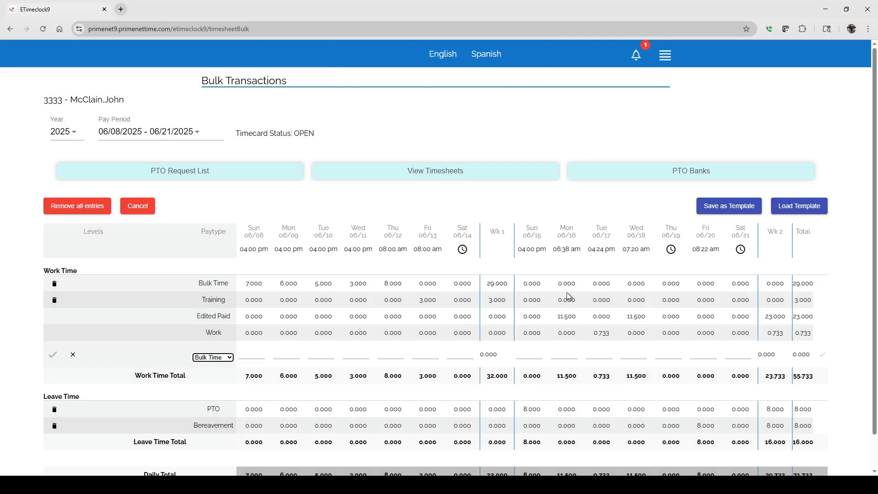
Step: Change the new Work Time row's pay type to Waiting Time, and discard the row
click(236, 359)
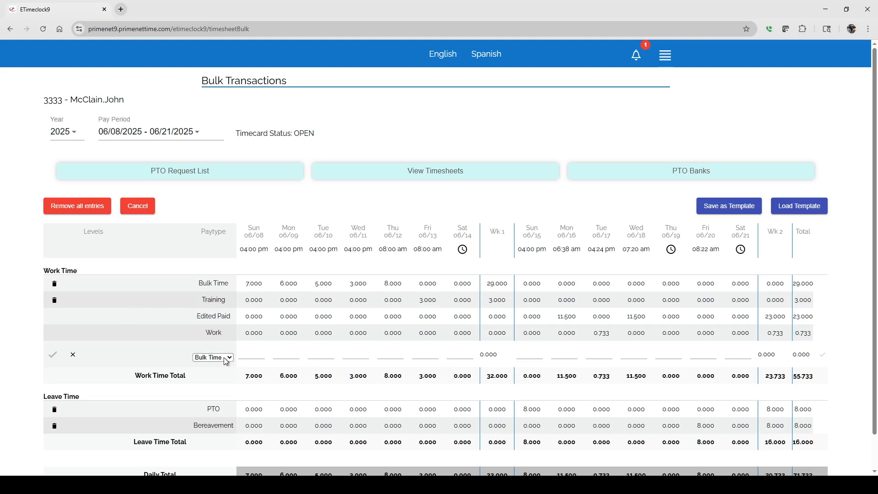
click(218, 390)
click(349, 355)
click(221, 358)
click(73, 357)
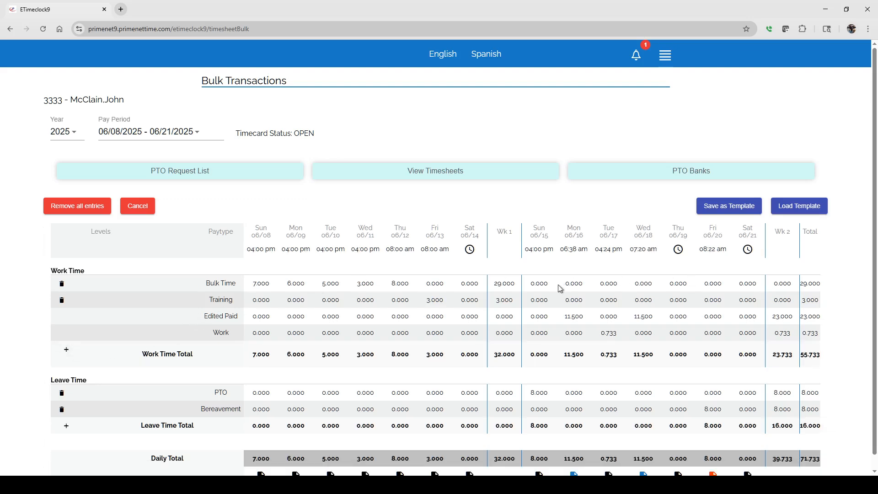
Step: In the existing Bulk Time row, enter 5, 6, 5 and 4 hours for 06/15 through 06/18
click(168, 287)
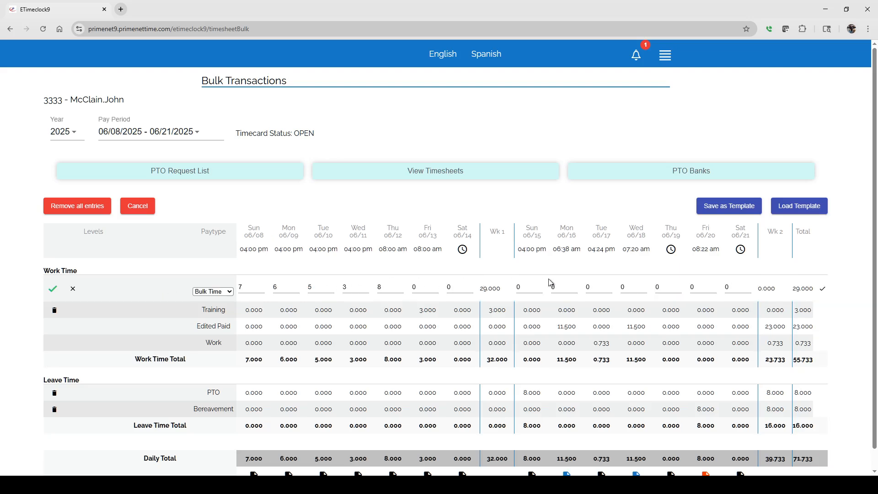
click(521, 287)
text(5)
click(556, 286)
text(6)
double_click(610, 284)
click(610, 285)
triple_click(643, 285)
click(644, 285)
Step: Set the start time for Thursday 06/19 to 8:00 AM, enter 5 Bulk Time hours for that day, and save the row
click(671, 250)
click(671, 250)
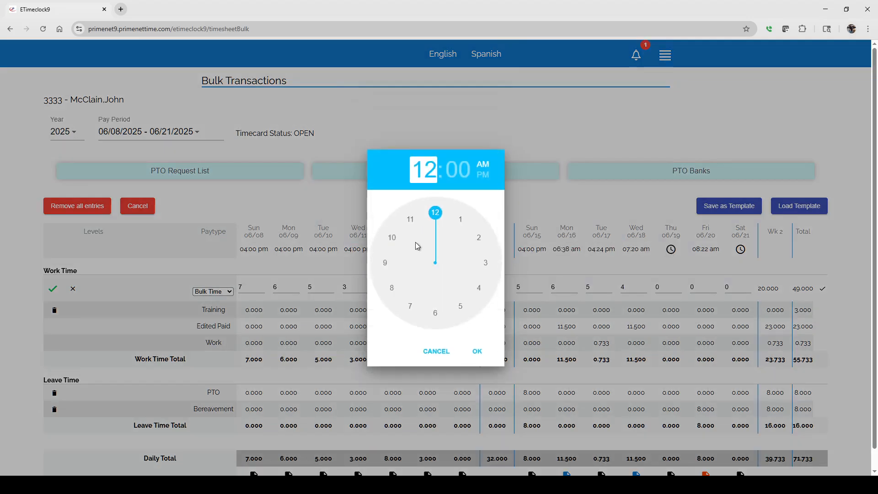
click(399, 292)
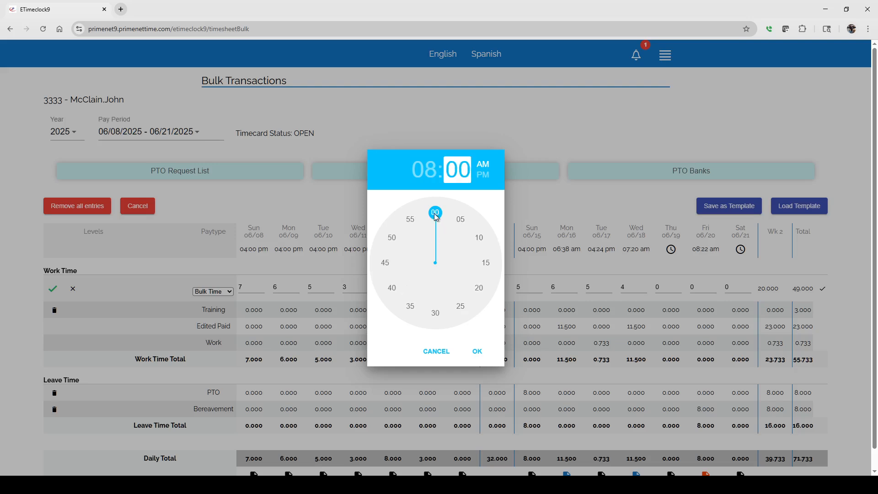
click(478, 351)
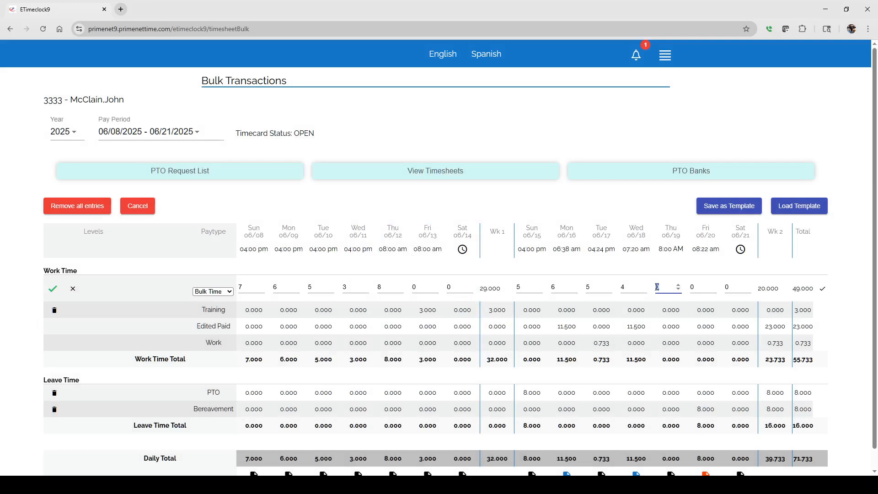
text(5)
click(53, 290)
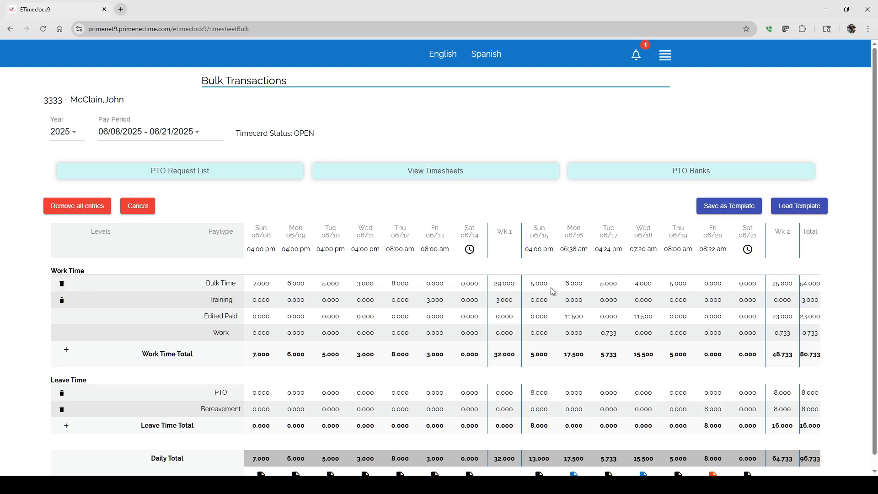
Step: Review the leave time totals, daily totals and start times of the bulk timesheet
scroll(489, 297, down, 1)
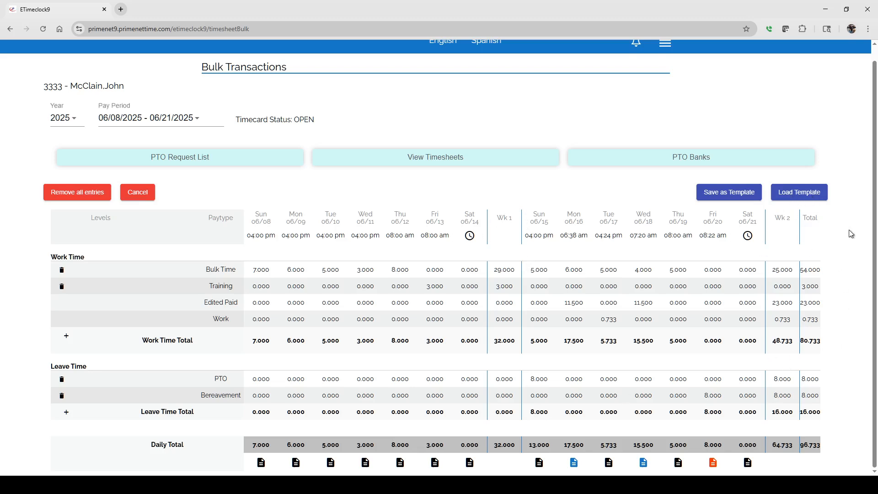
drag(812, 394, 817, 423)
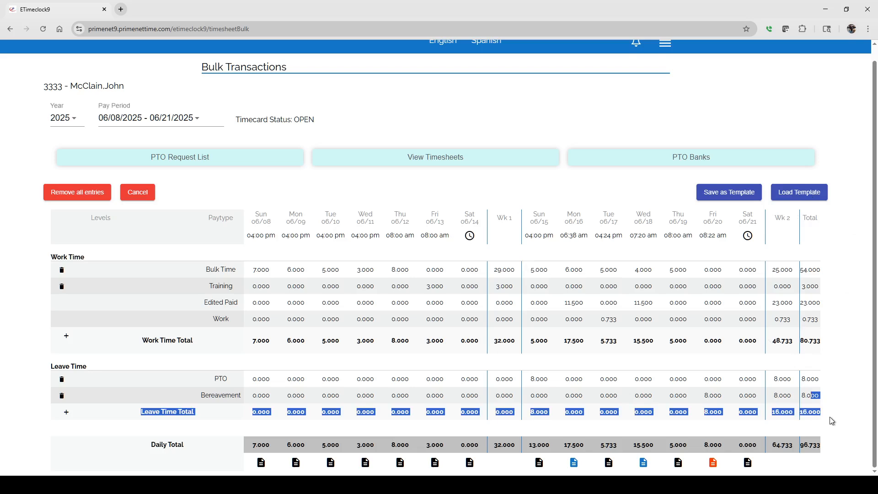
click(831, 421)
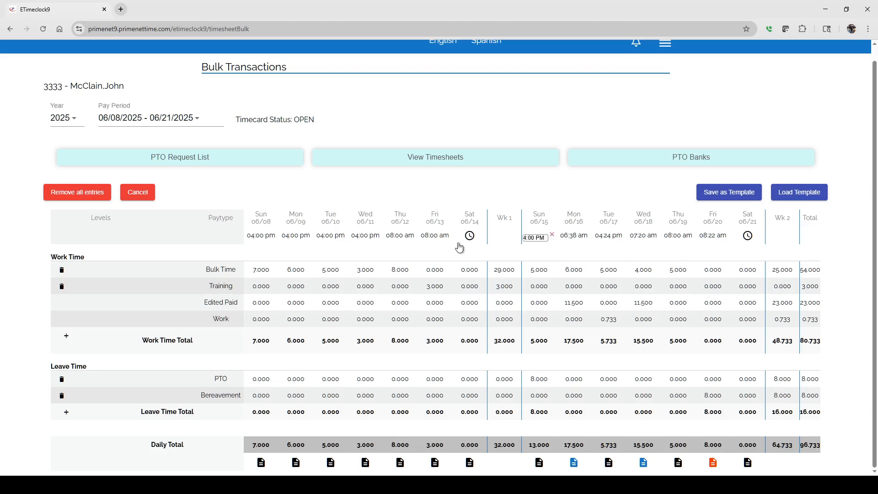
scroll(662, 303, up, 1)
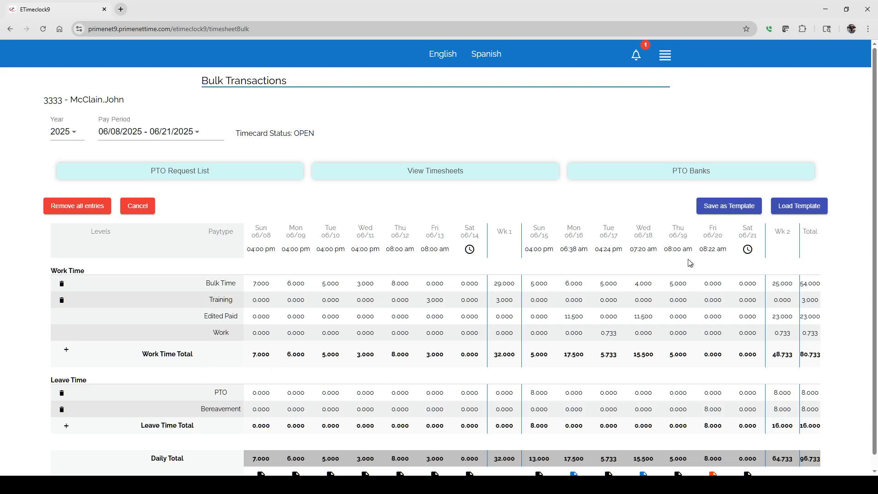
Step: Log off from the employee account
click(664, 55)
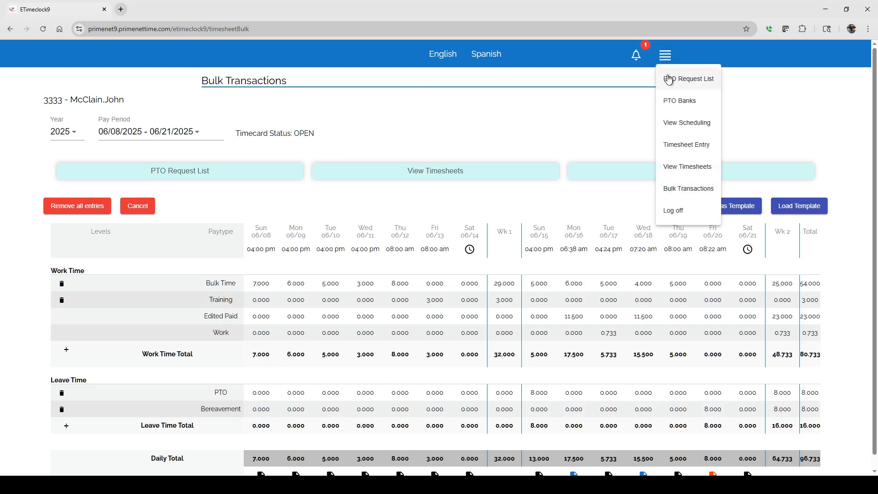
click(682, 216)
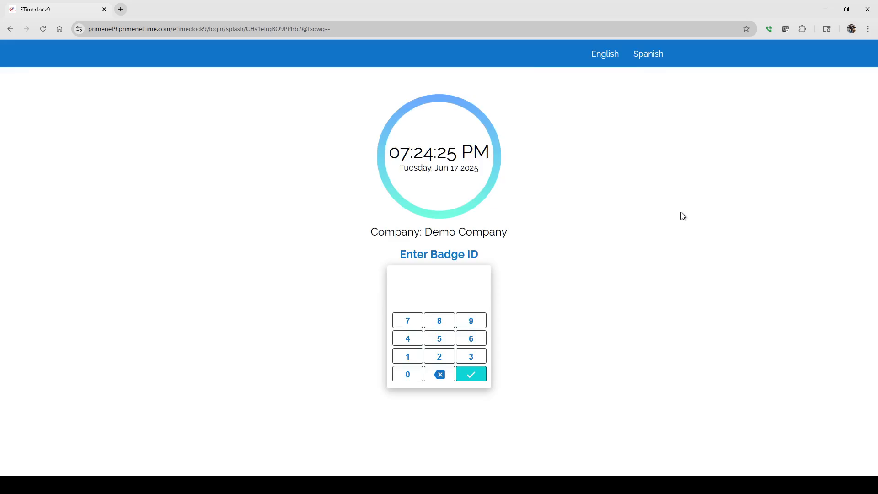